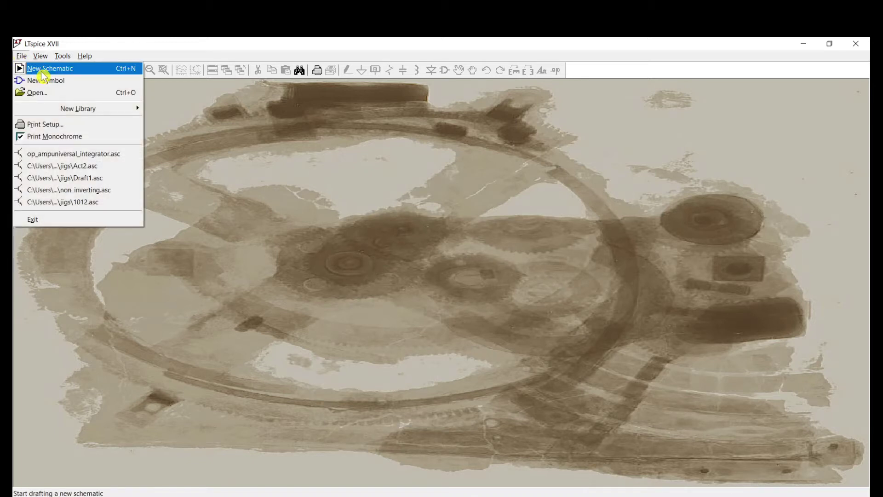
- Create a new schematic and open the color preferences for schematics
left_click(42, 72)
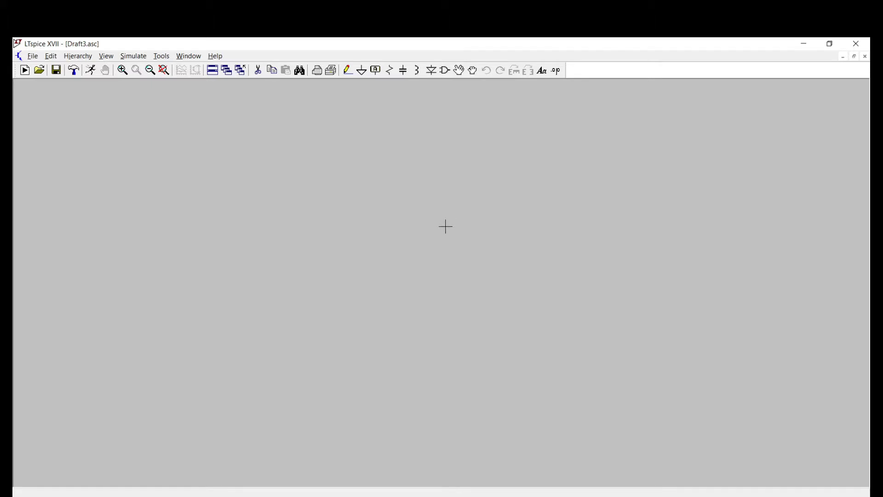
left_click(162, 56)
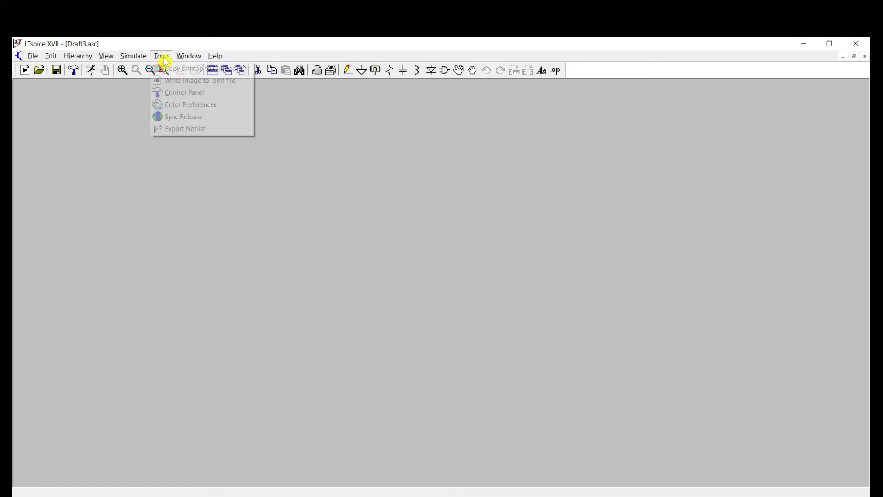
left_click(196, 113)
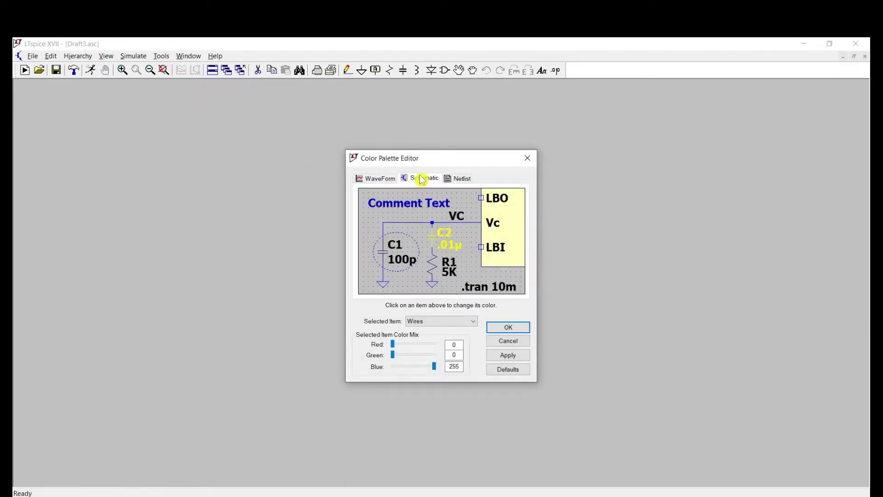
- Set the schematic background color mix to red 255, green 249 and blue 255
left_click(465, 322)
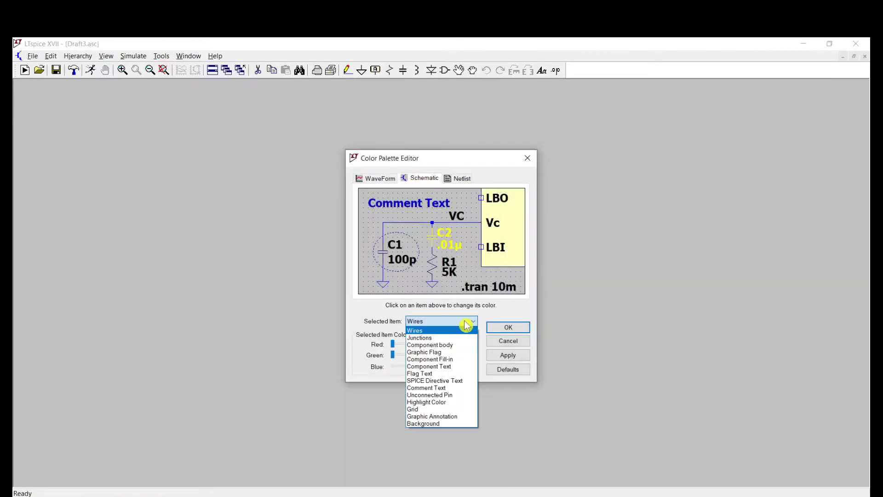
left_click(449, 424)
left_click_drag(423, 344, 425, 372)
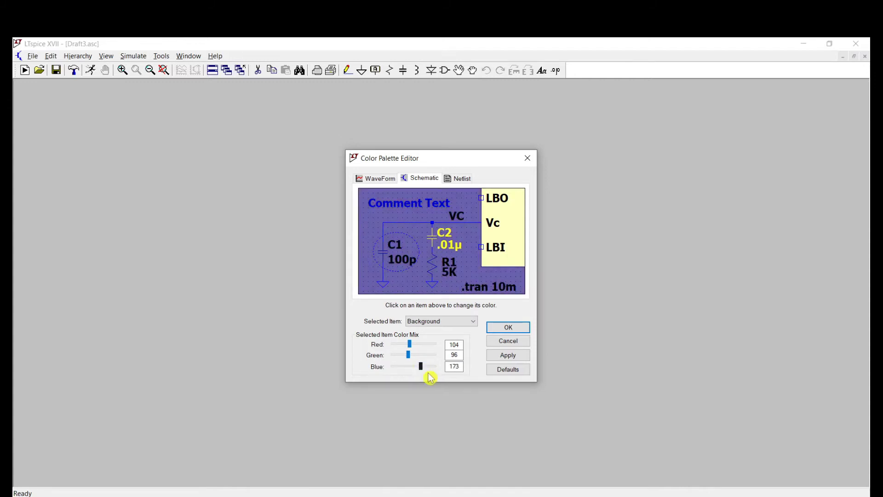
left_click_drag(423, 371, 438, 353)
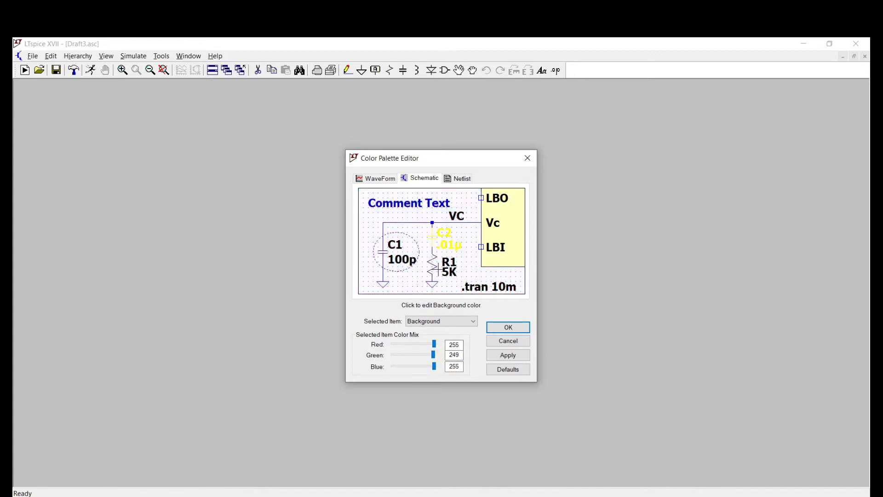
left_click(514, 327)
left_click_drag(514, 330, 483, 325)
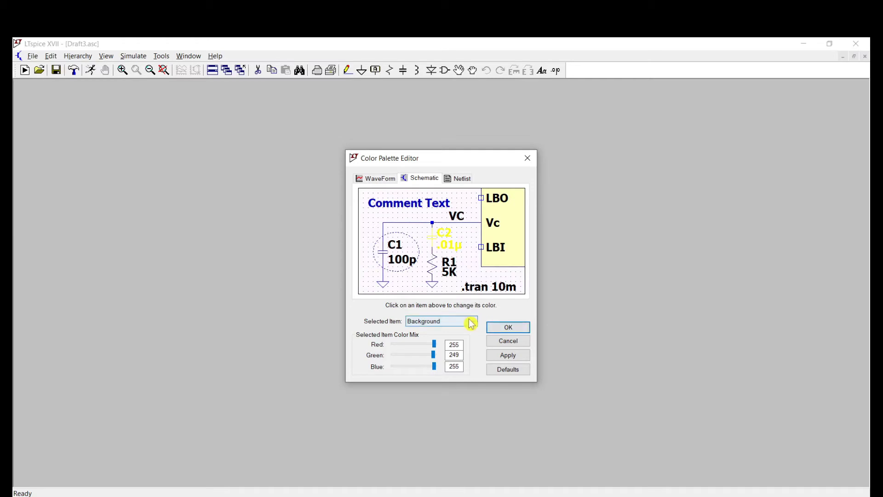
- Try a dark red wire color with red 51, green 0 and blue 0
left_click(471, 324)
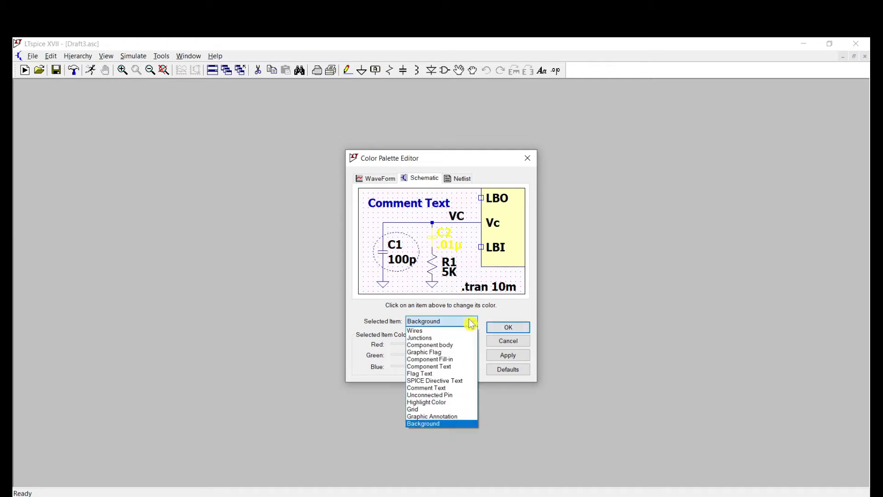
left_click(444, 331)
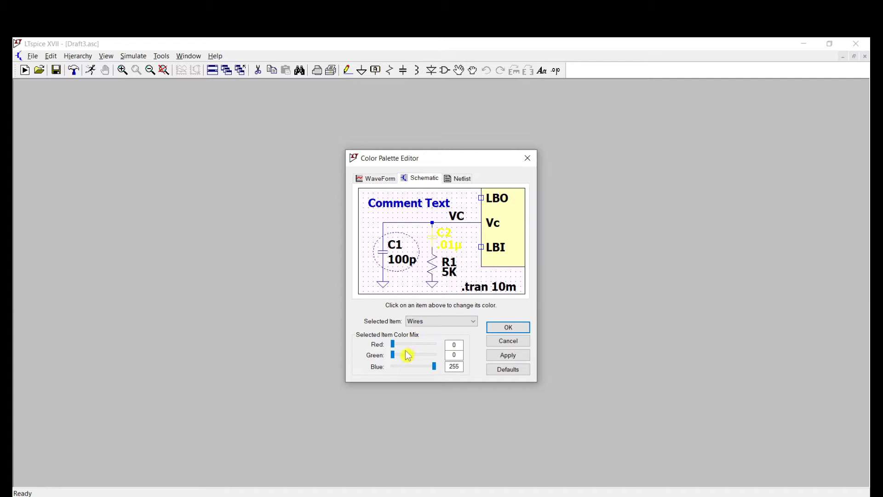
left_click_drag(393, 344, 371, 367)
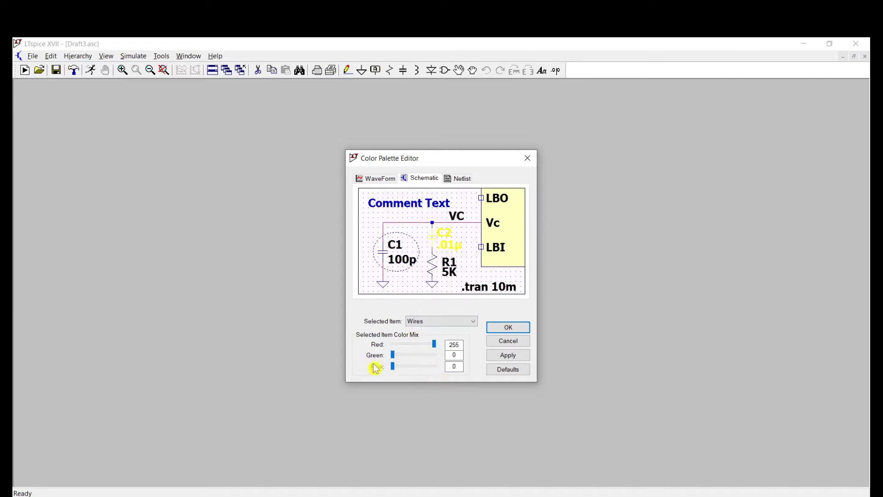
left_click_drag(434, 345, 404, 350)
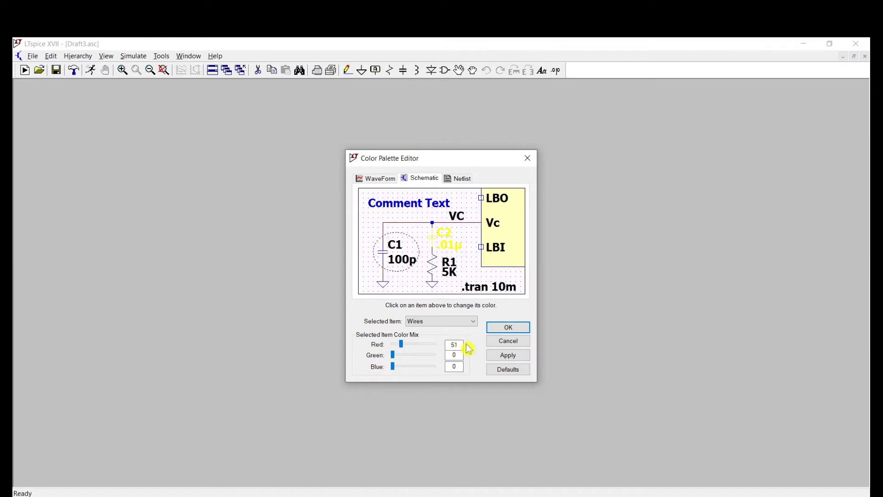
- Restore the default color palette and apply a white schematic background with red, green and blue at 255
left_click(506, 369)
left_click(473, 322)
left_click(423, 418)
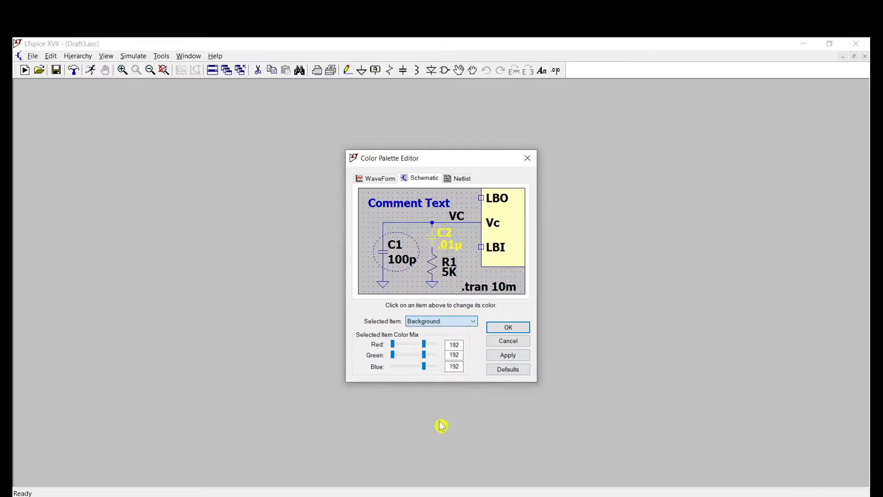
left_click_drag(423, 345, 435, 366)
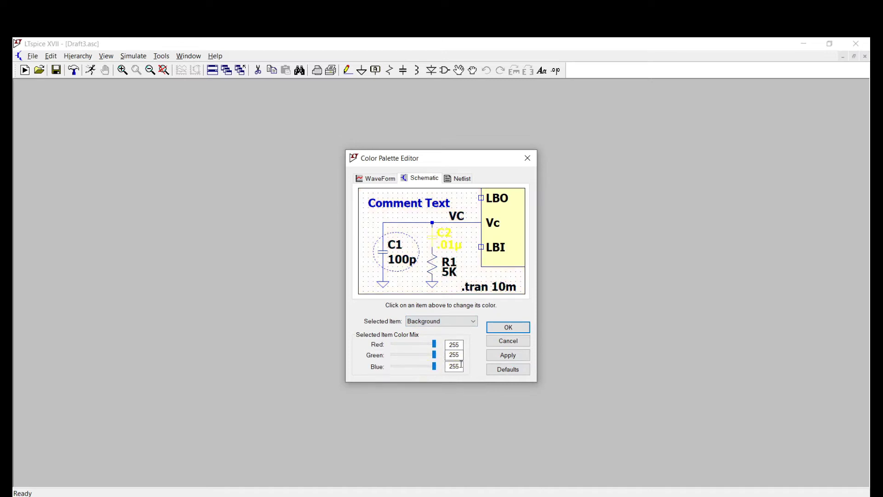
left_click(508, 359)
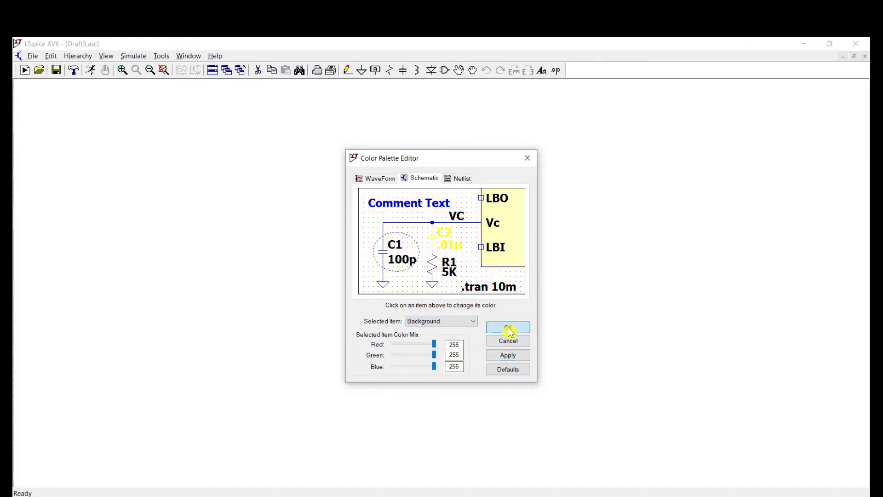
left_click(508, 327)
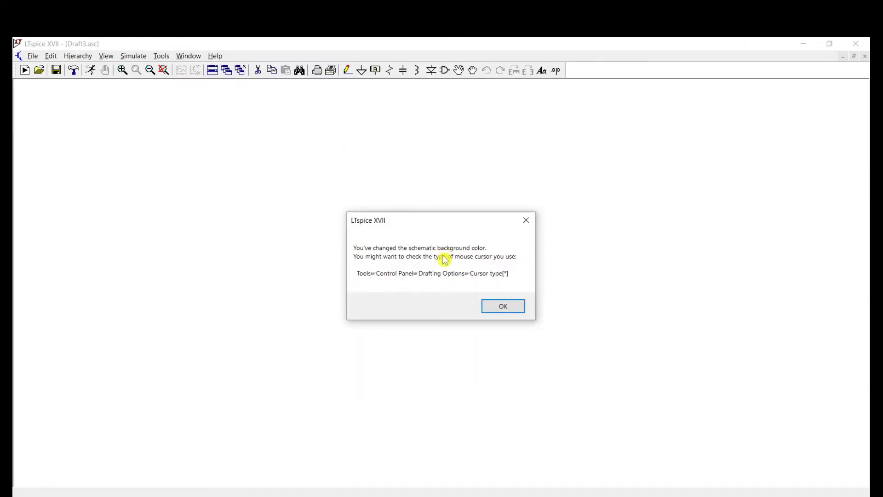
left_click(503, 308)
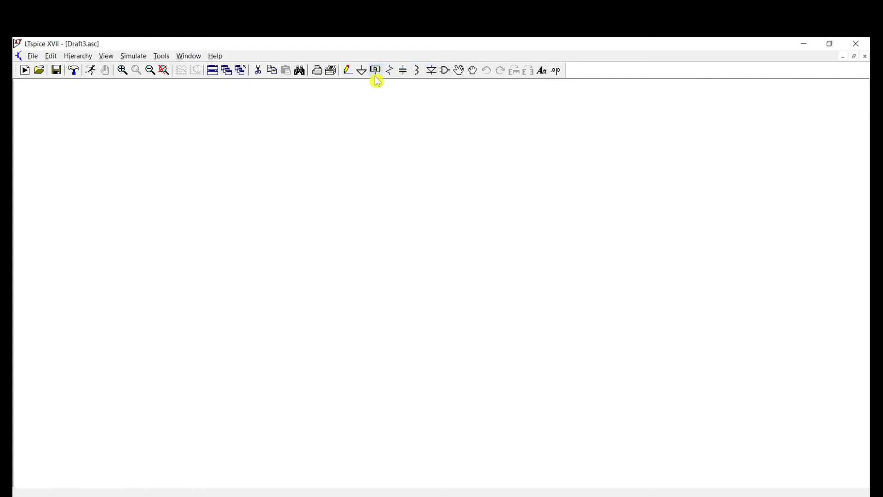
- Browse the component symbol library, previewing the resistor, voltage source and zener diode symbols, and close it without choosing one
left_click(447, 76)
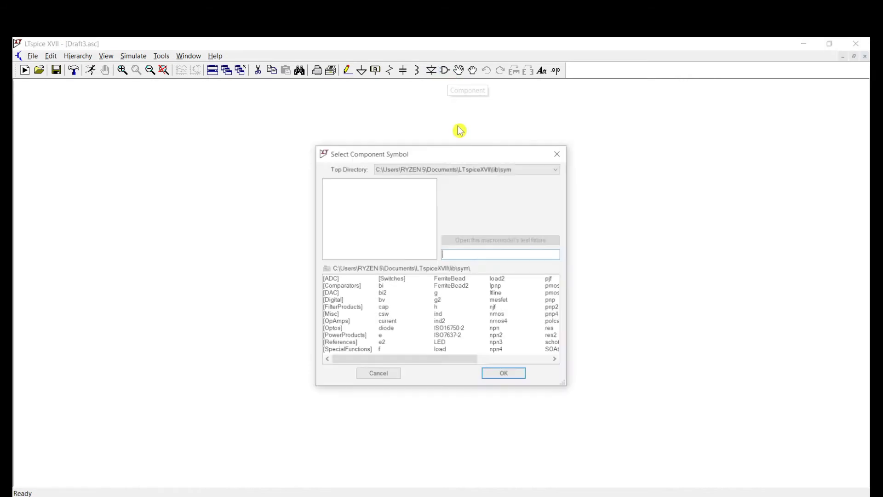
mouse_move(385, 361)
left_mouse_down()
mouse_move(497, 365)
mouse_move(364, 367)
mouse_move(489, 373)
mouse_move(381, 369)
left_mouse_up()
left_click(336, 279)
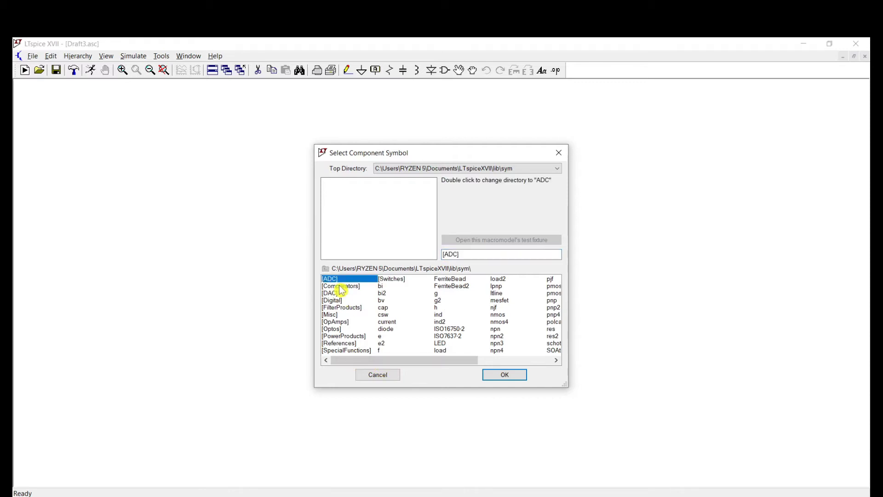
left_click(343, 286)
left_click(330, 293)
left_click_drag(396, 360, 478, 366)
left_click(439, 329)
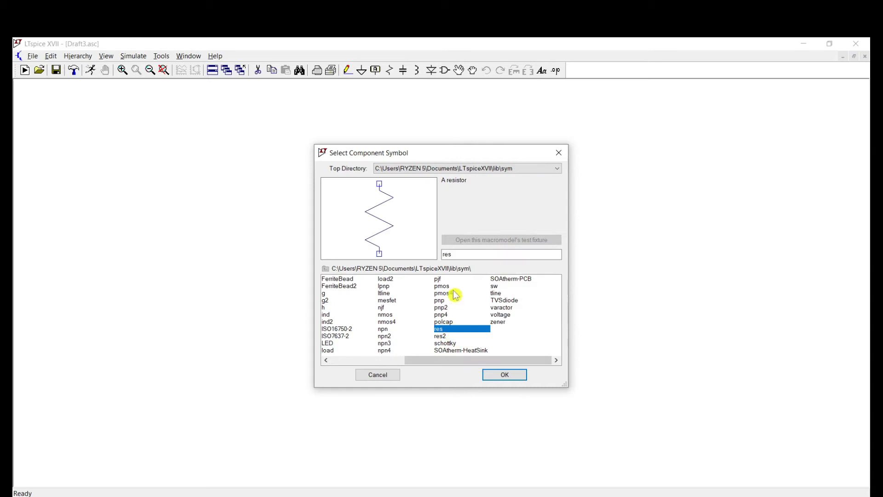
left_click(470, 300)
left_click(508, 315)
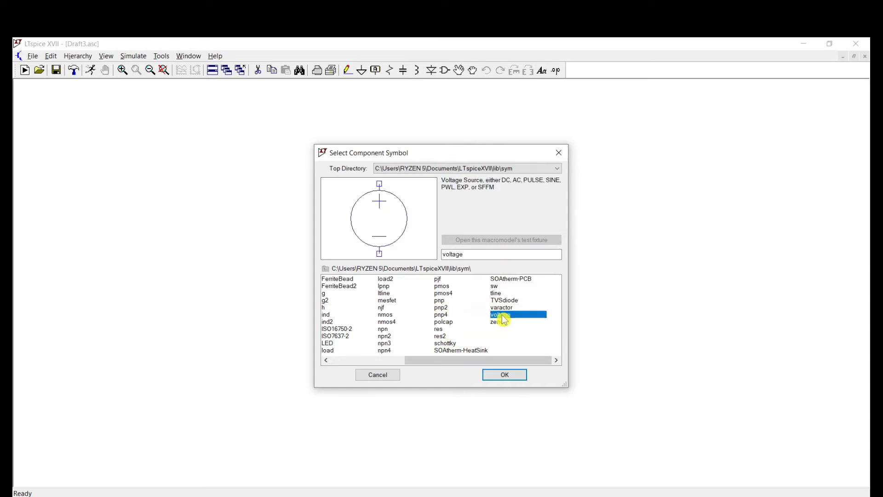
left_click(504, 323)
left_click_drag(463, 360, 363, 366)
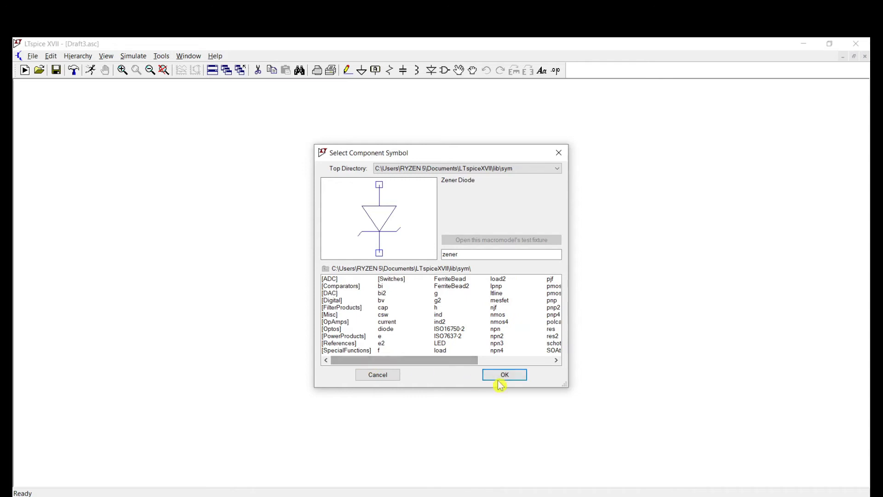
left_click(398, 376)
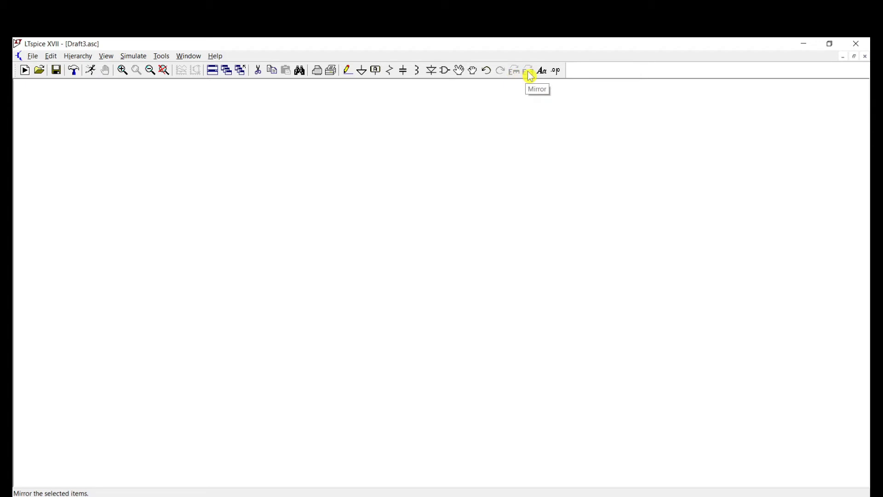
- View the options for adding a SPICE directive to the schematic and close them without adding text
left_click(556, 71)
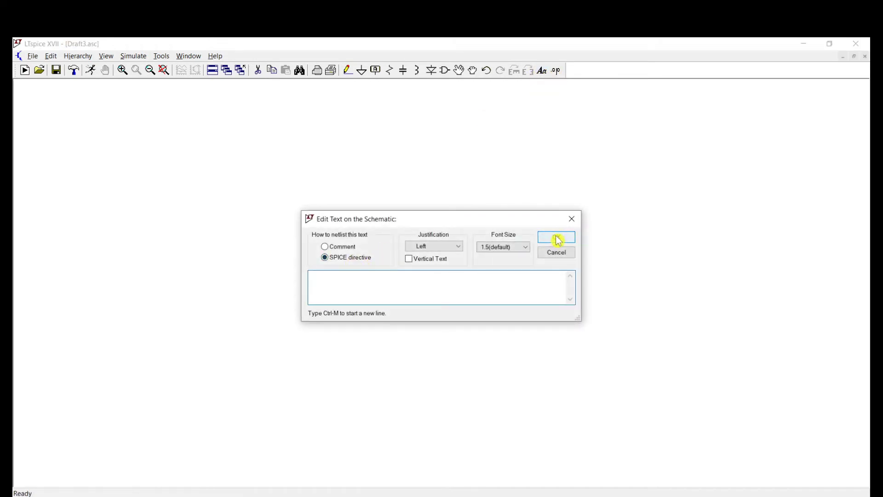
left_click(575, 219)
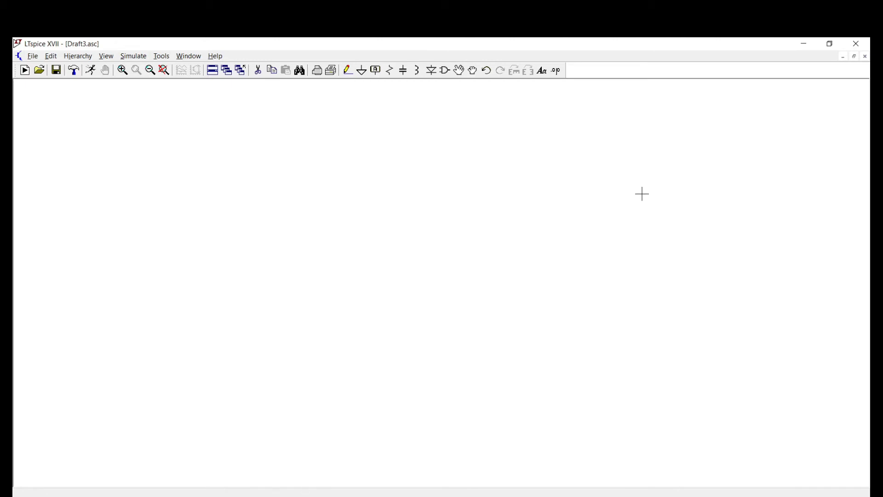
- Switch to the Draft1.asc schematic and place two vertical resistors side by side at the same height
key("ctrl+Tab")
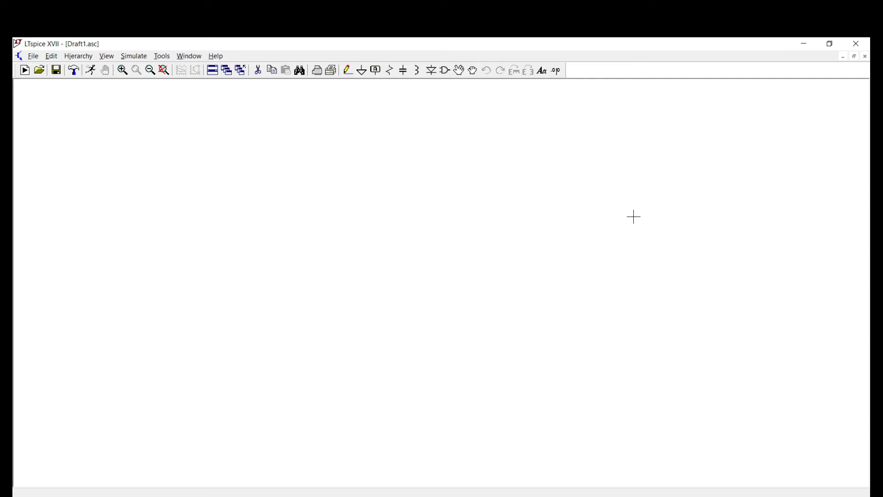
left_click(390, 70)
left_click(320, 160)
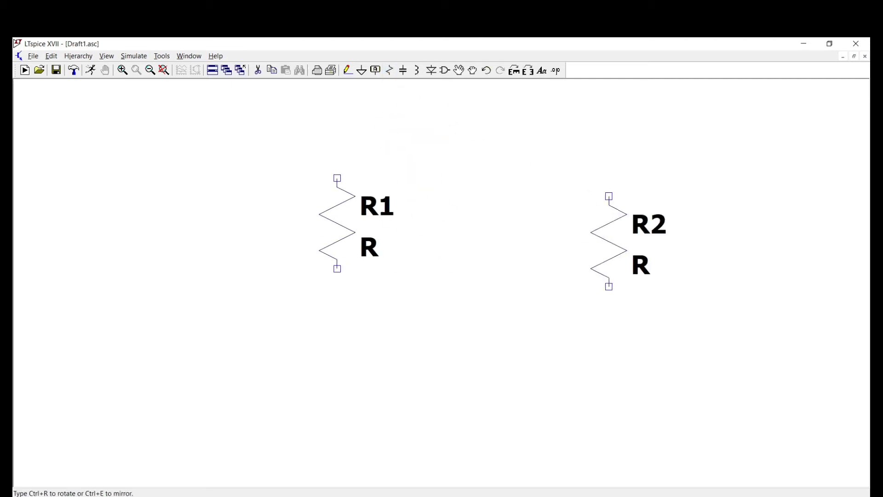
left_click(573, 160)
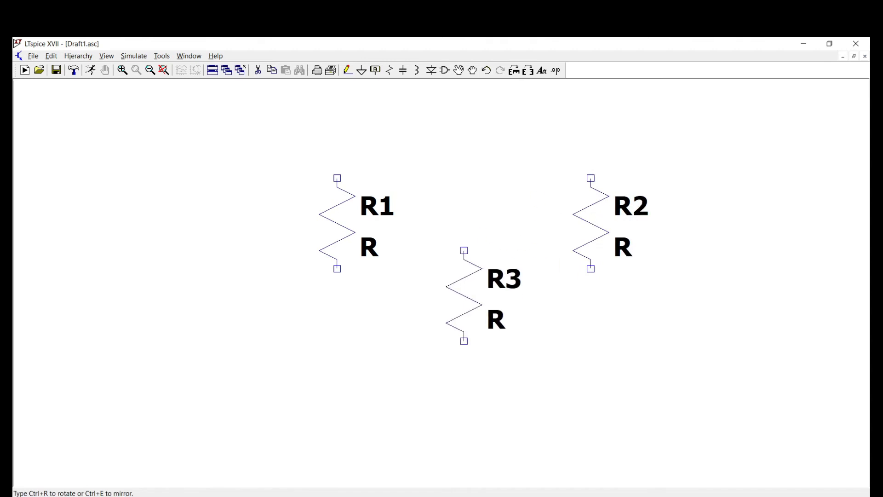
key("Escape")
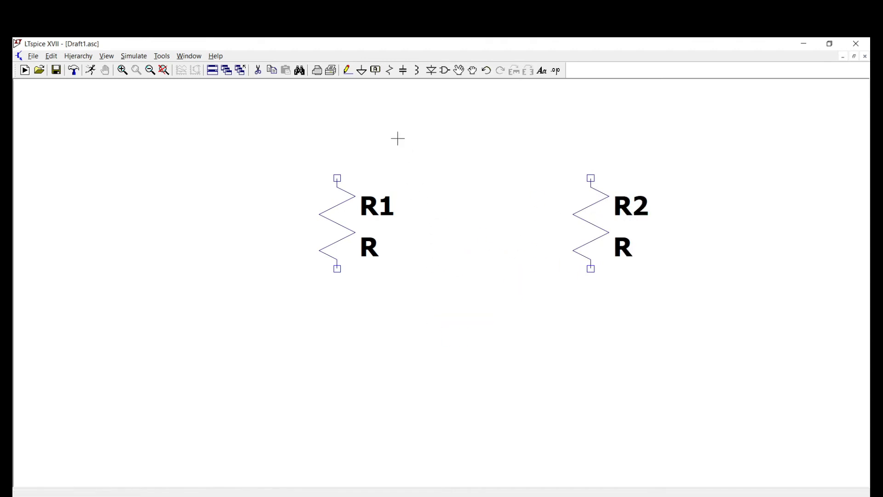
- Place a ground symbol below and midway between the two resistors
left_click(362, 70)
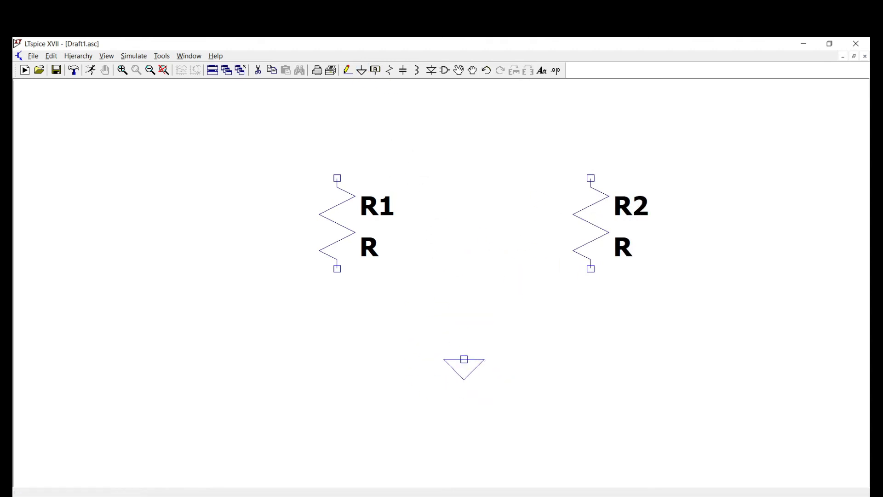
left_click(464, 358)
key("Escape")
- Place one voltage source from the component library beside R1, with its terminals level with the resistor's
left_click(447, 72)
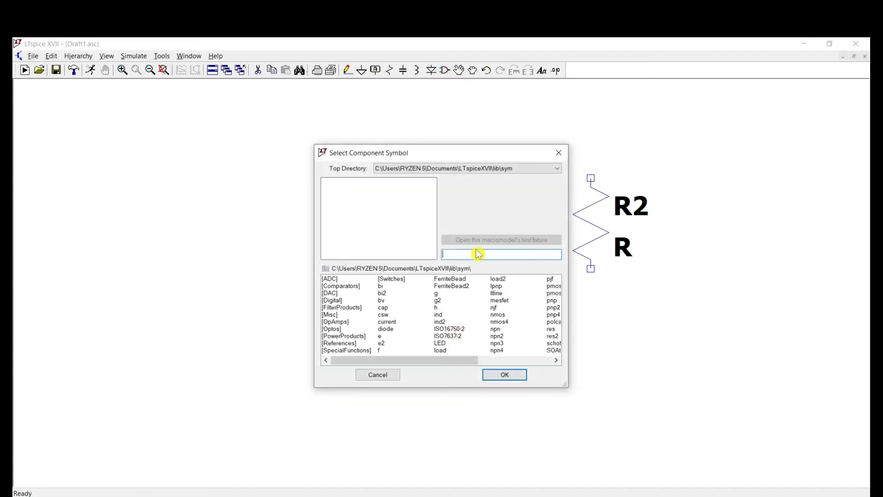
type("voltage")
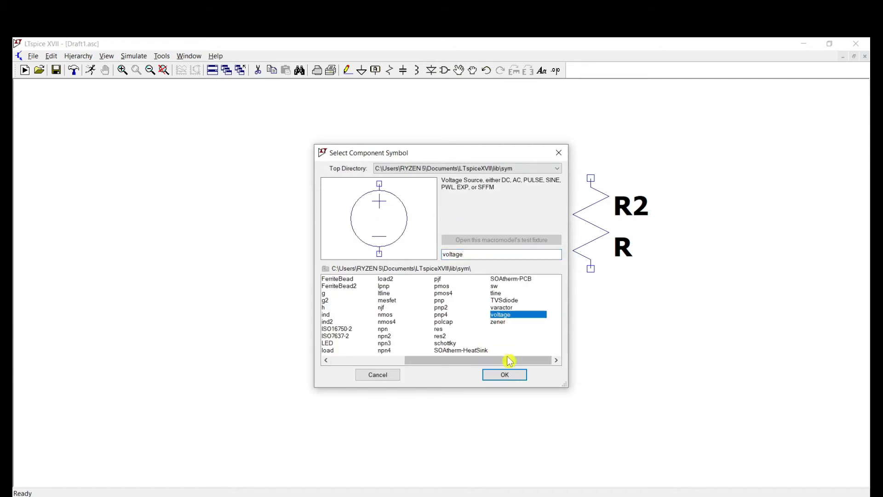
left_click(504, 373)
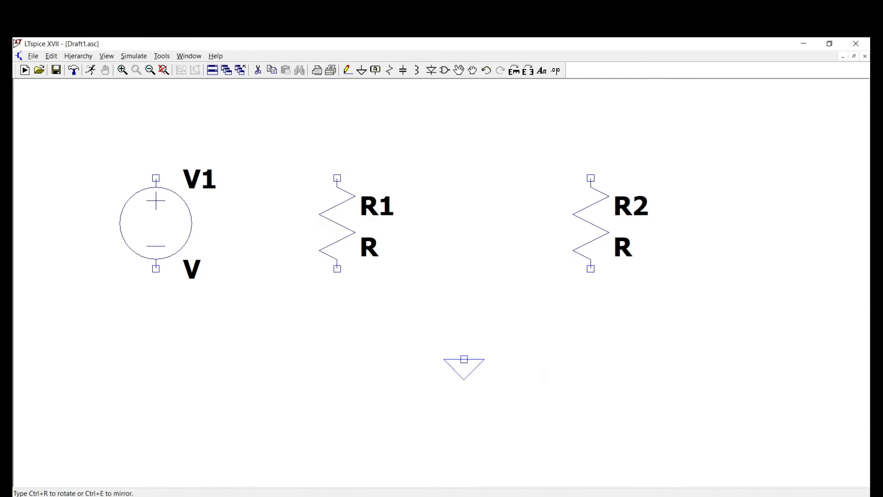
left_click(156, 223)
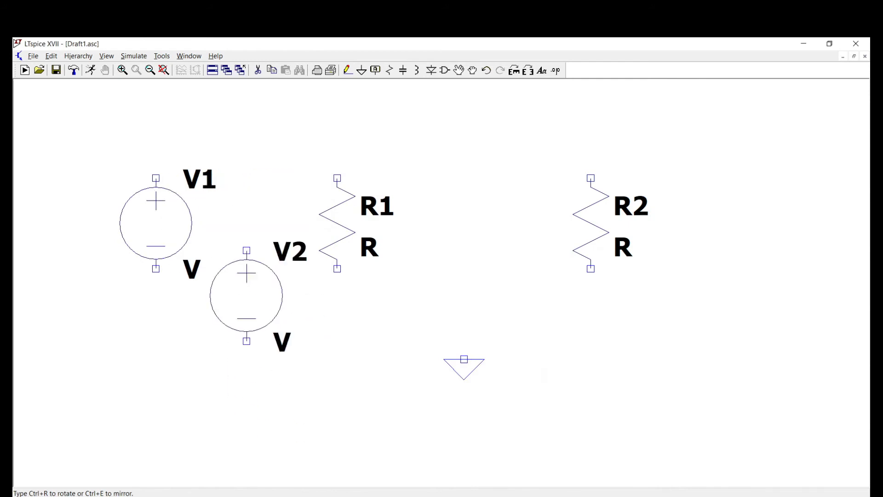
key("Escape")
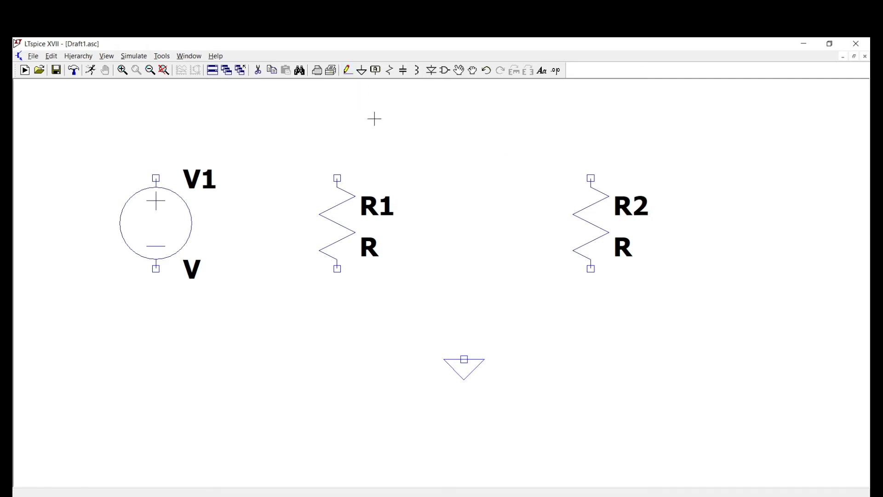
- Rotate resistor R1 to horizontal and place it between V1 and R2, slightly above their upper terminals
left_click(348, 73)
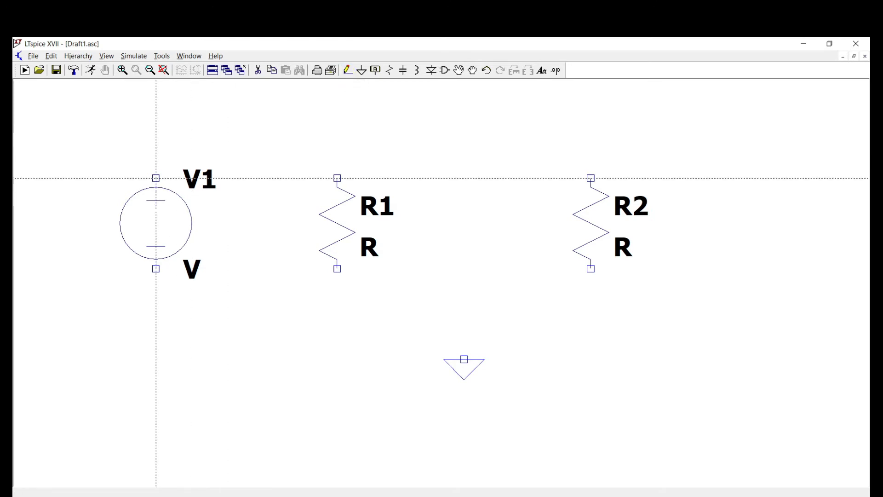
key("Escape")
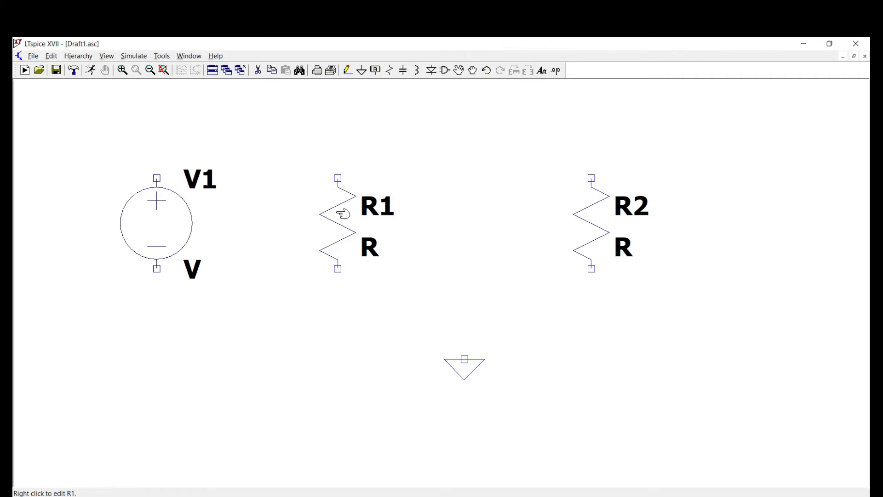
left_click(459, 71)
left_click(350, 203)
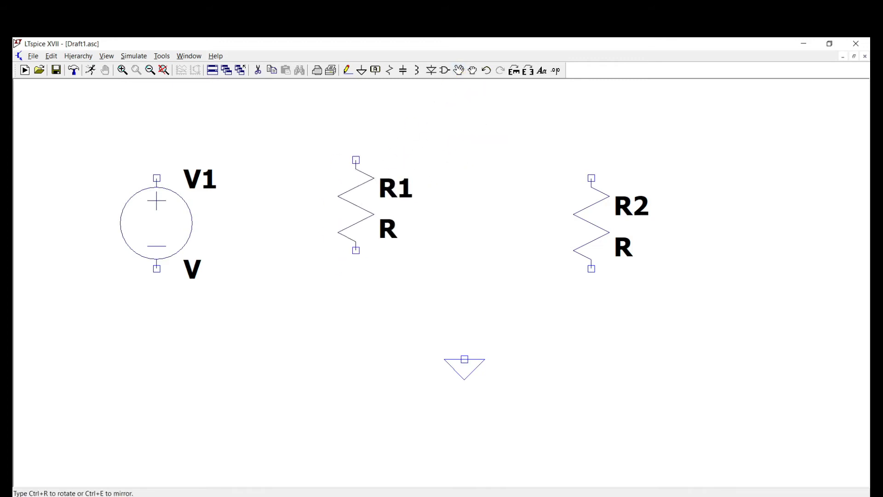
left_click(515, 72)
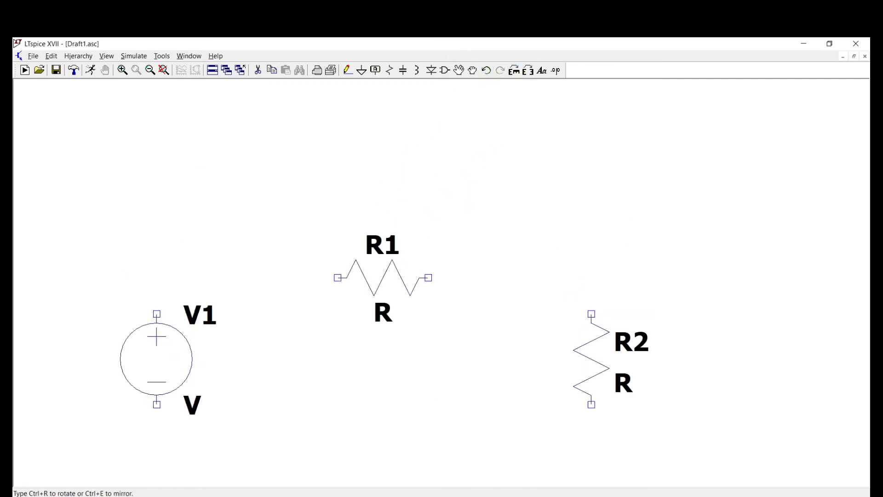
left_click(395, 264)
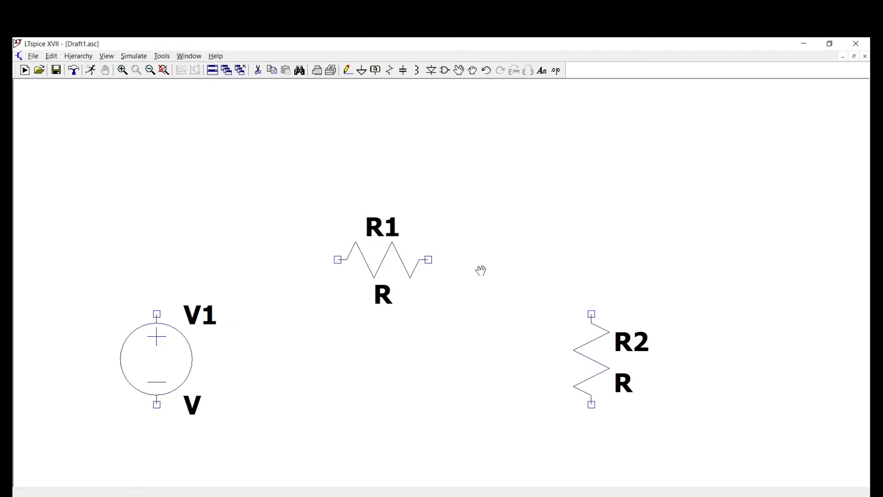
scroll(524, 339, "down", 2)
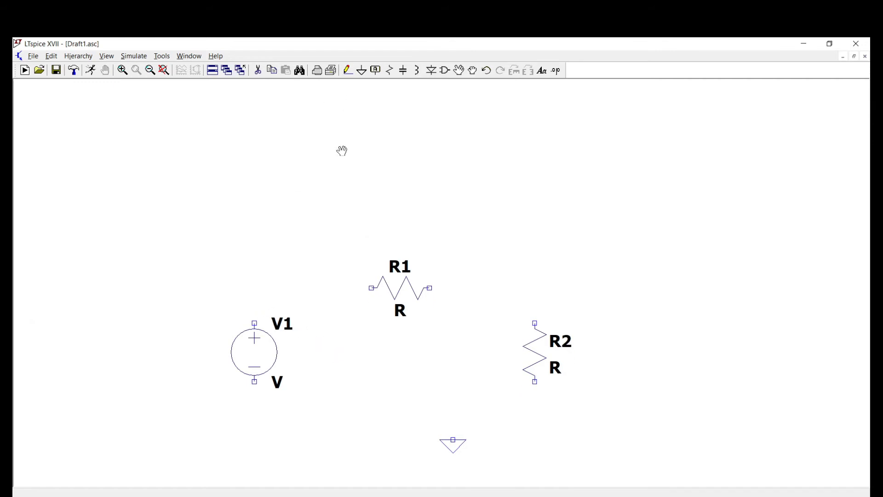
- Wire V1's positive terminal to one end of R1 and R1's other end to R2's upper terminal
left_click(348, 70)
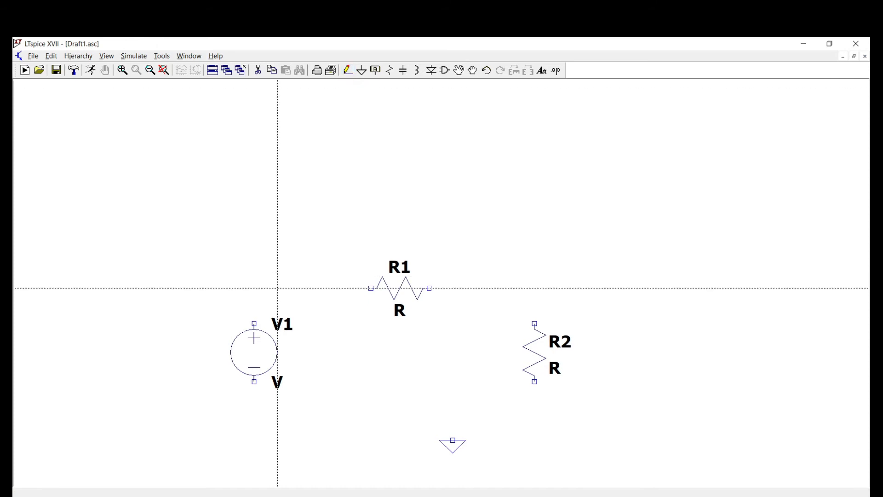
left_click(254, 323)
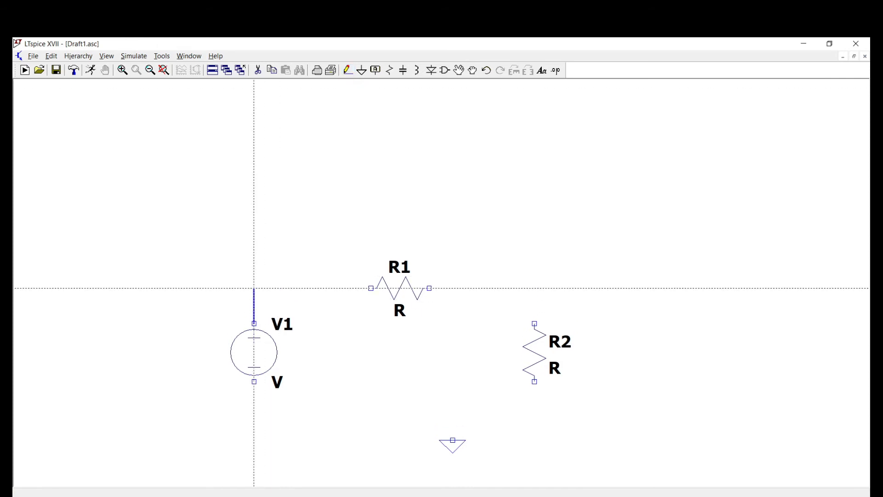
left_click(371, 288)
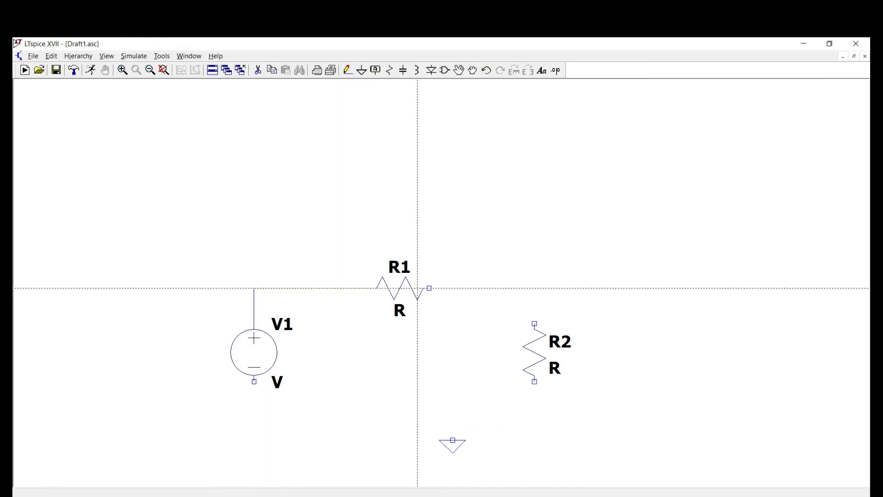
left_click(430, 288)
left_click(534, 288)
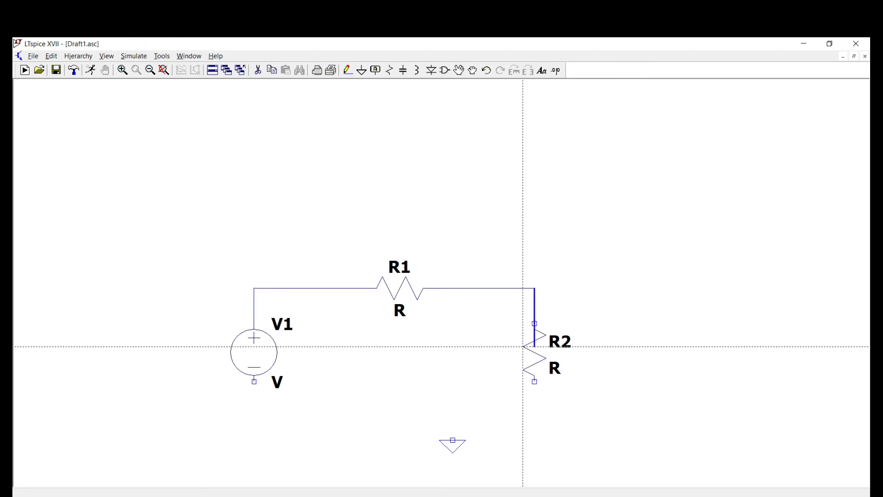
left_click(534, 324)
- Wire R2's lower terminal to V1's negative terminal and connect the ground symbol to that wire
left_click(534, 381)
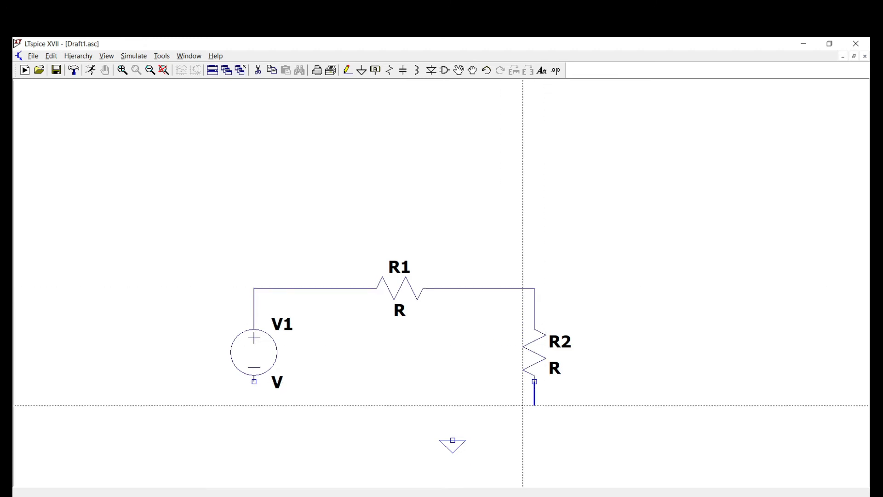
left_click(534, 405)
left_click(254, 382)
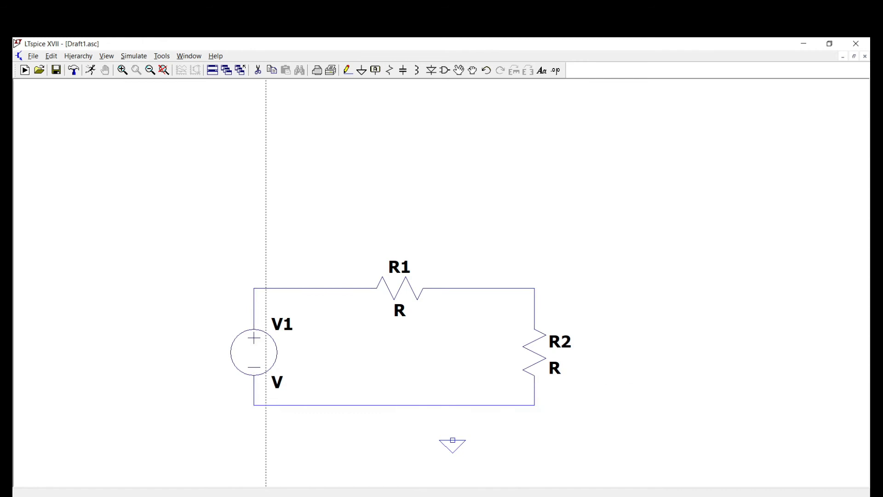
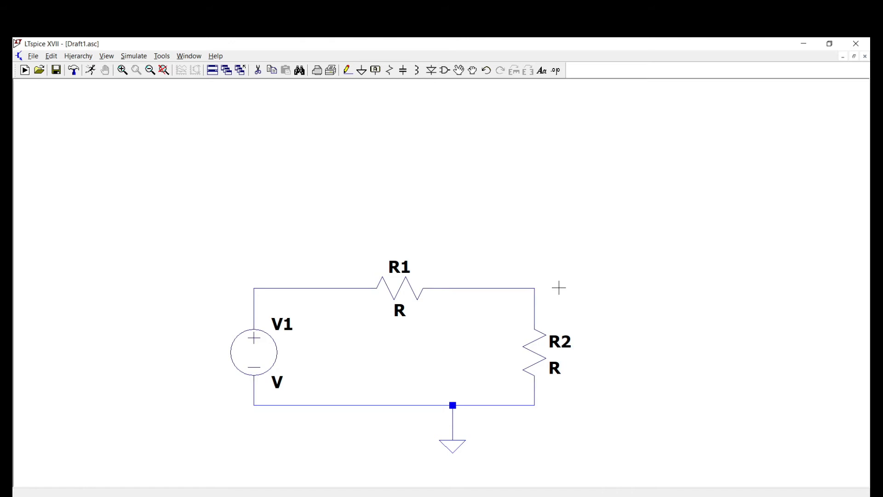
- Create a net label named Vout with port type Output and place it beside the wire corner above R2
left_click(362, 72)
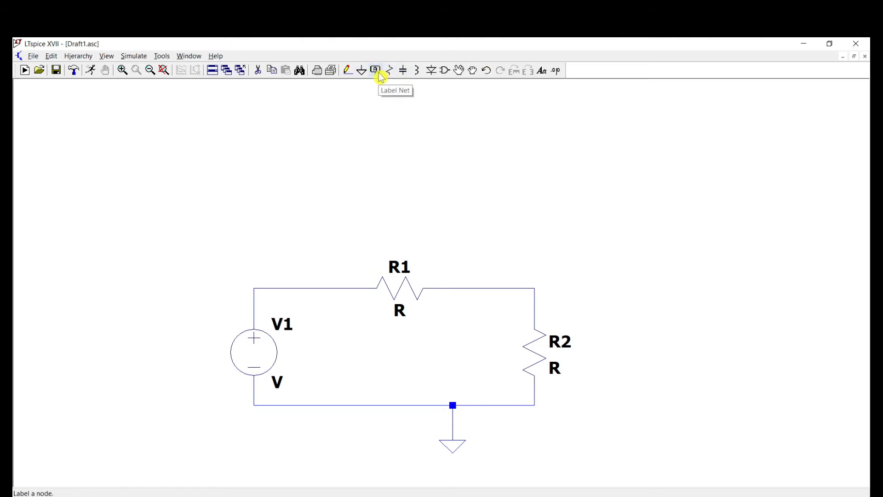
left_click(380, 77)
left_click(437, 272)
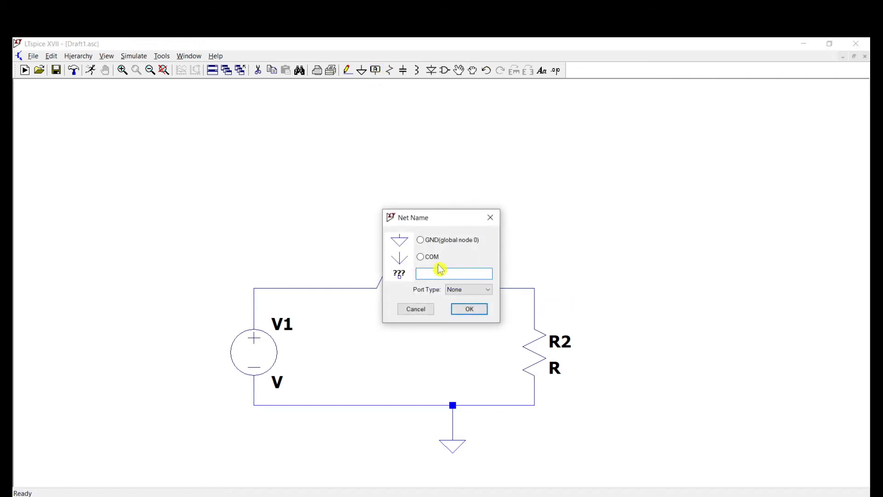
type("Vout")
key("BackSpace")
key("BackSpace")
key("BackSpace")
type("oltage")
key("BackSpace")
key("BackSpace")
key("BackSpace")
key("BackSpace")
key("BackSpace")
type("ltage Output")
key("BackSpace")
key("BackSpace")
key("BackSpace")
key("BackSpace")
type("t")
key("BackSpace")
type("put")
key("BackSpace")
key("BackSpace")
key("BackSpace")
key("BackSpace")
key("BackSpace")
key("BackSpace")
key("BackSpace")
key("BackSpace")
key("BackSpace")
key("BackSpace")
key("BackSpace")
key("BackSpace")
key("BackSpace")
type("Out")
key("BackSpace")
key("BackSpace")
key("BackSpace")
type("Vout")
left_click(454, 290)
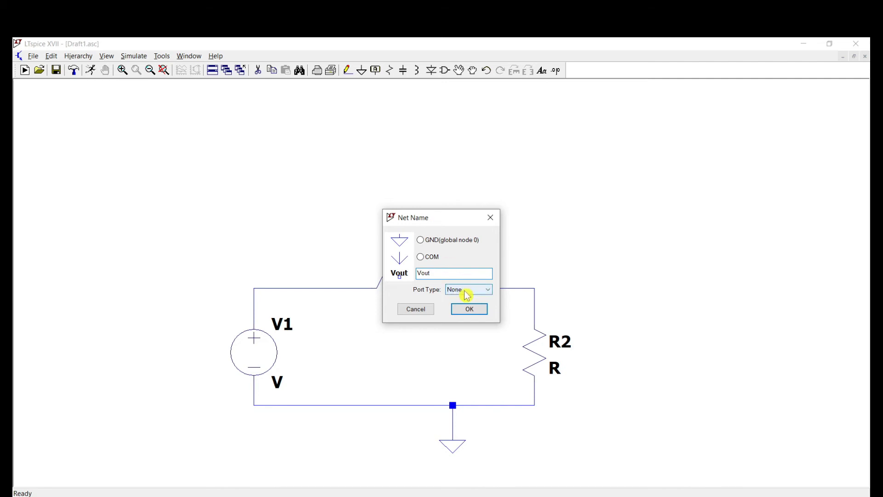
left_click(488, 290)
left_click(474, 311)
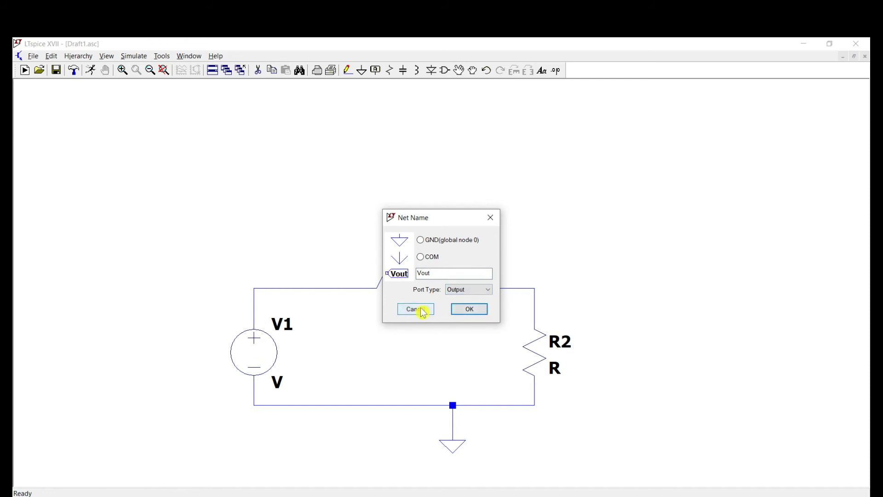
left_click(467, 310)
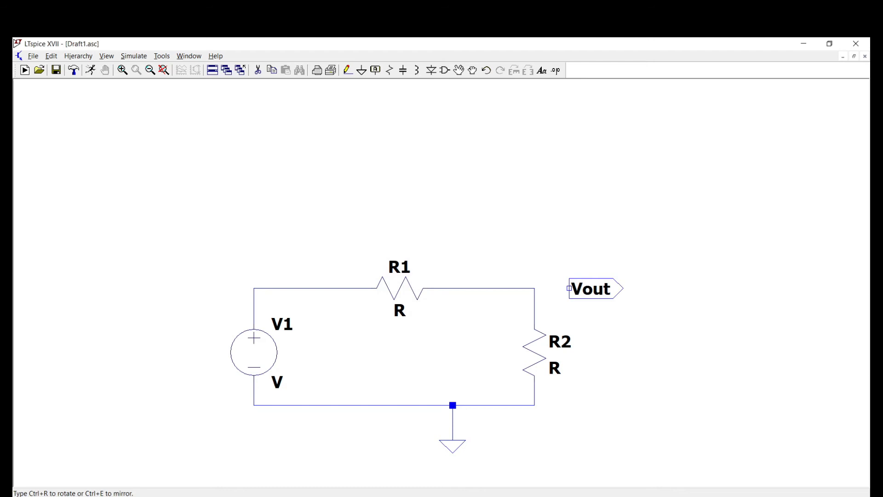
left_click(569, 300)
- Delete the misplaced Vout label beside R2
key("ctrl+z")
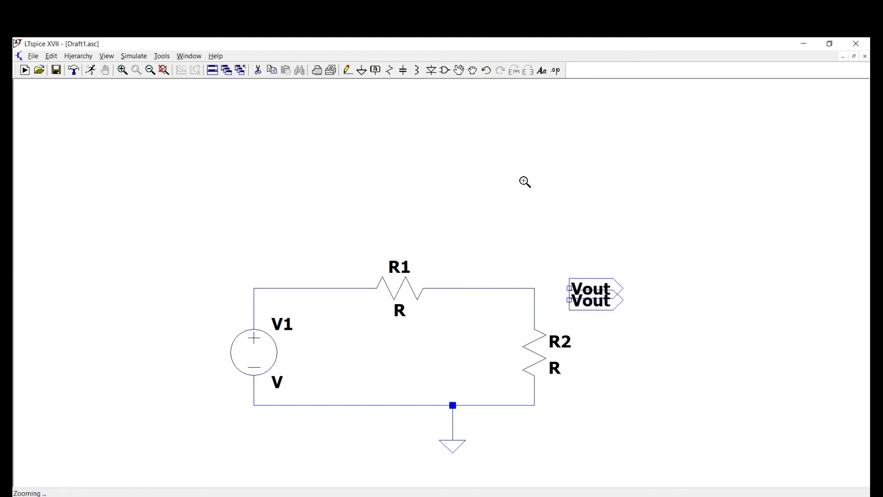
left_click(258, 70)
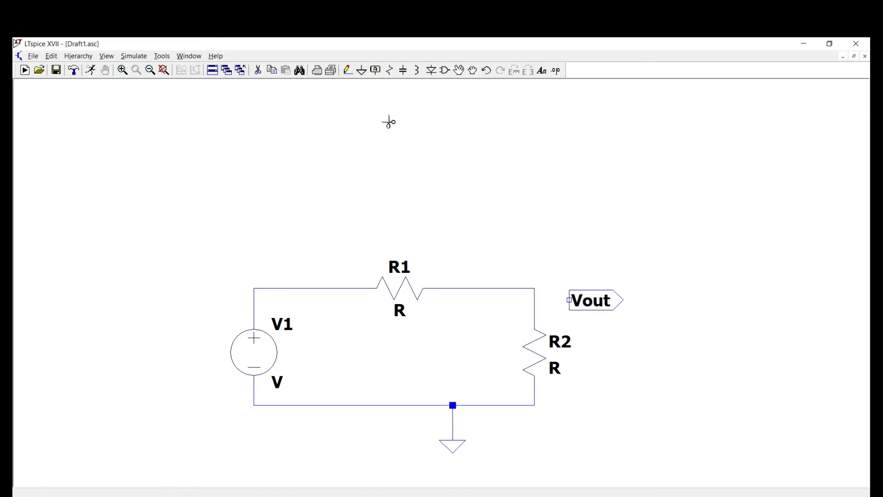
left_click(596, 303)
key("Escape")
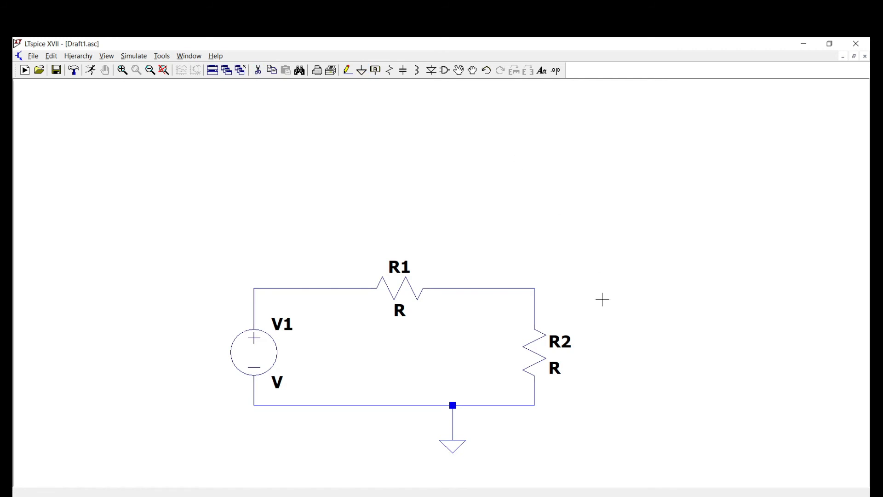
- Add a net label named Vout with port type Output, level with the wire between R1 and R2 and outside the loop
left_click(383, 78)
type("Vout")
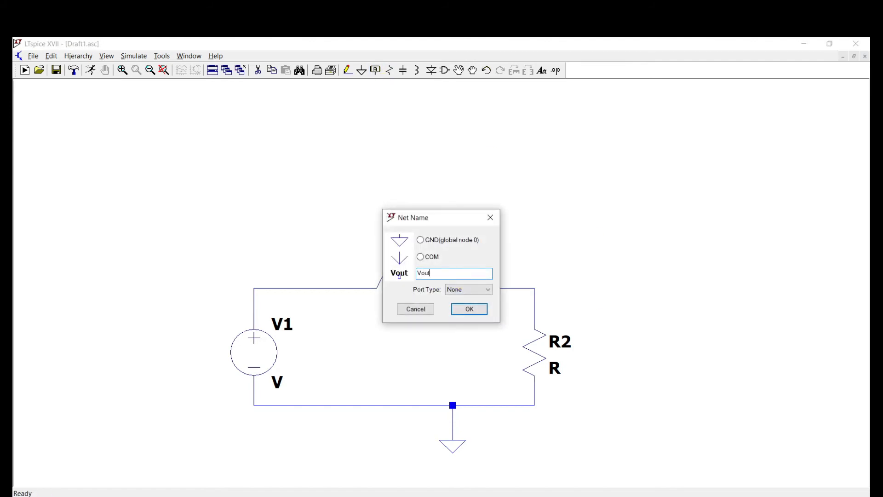
left_click(487, 290)
left_click(488, 315)
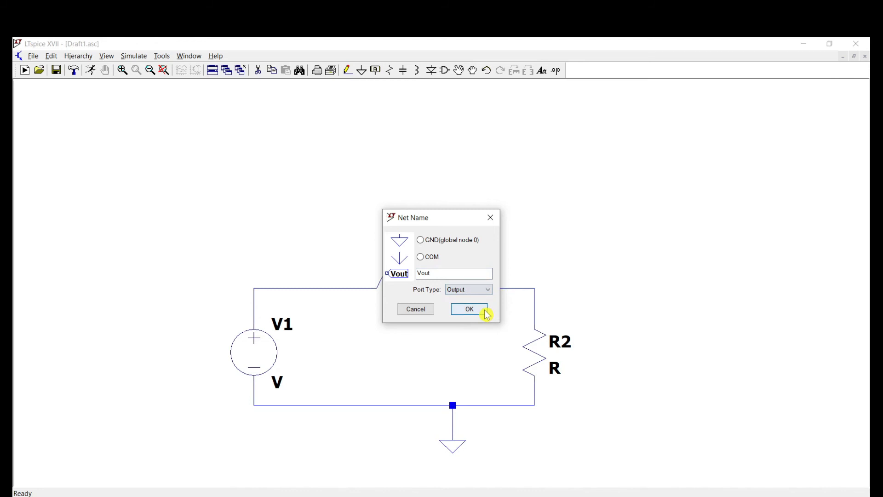
left_click(480, 311)
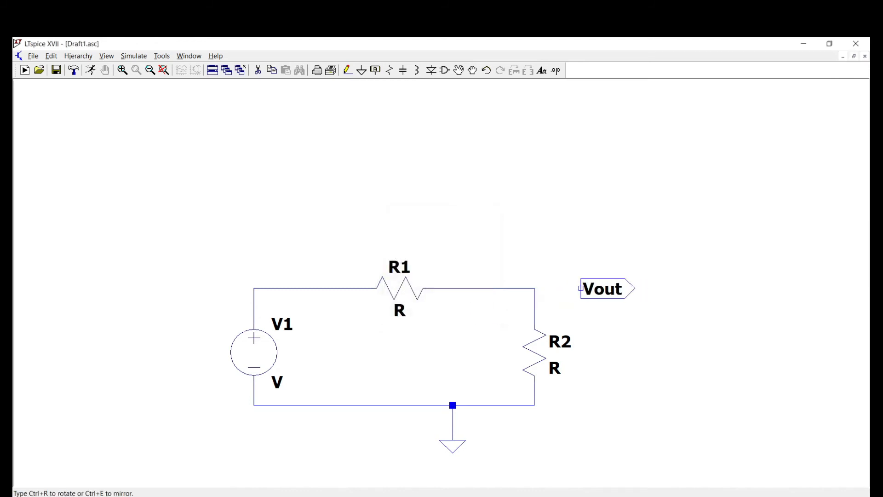
left_click(581, 289)
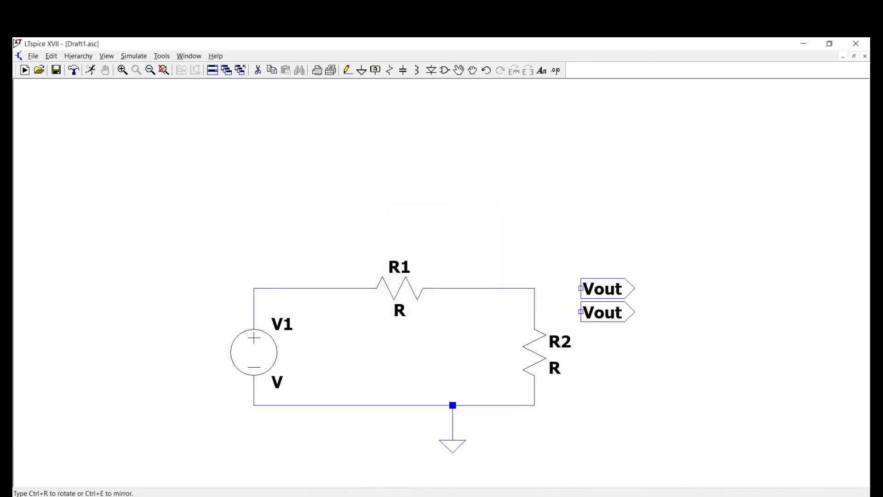
key("Escape")
- Wire the corner above R2 to the Vout label
left_click(348, 70)
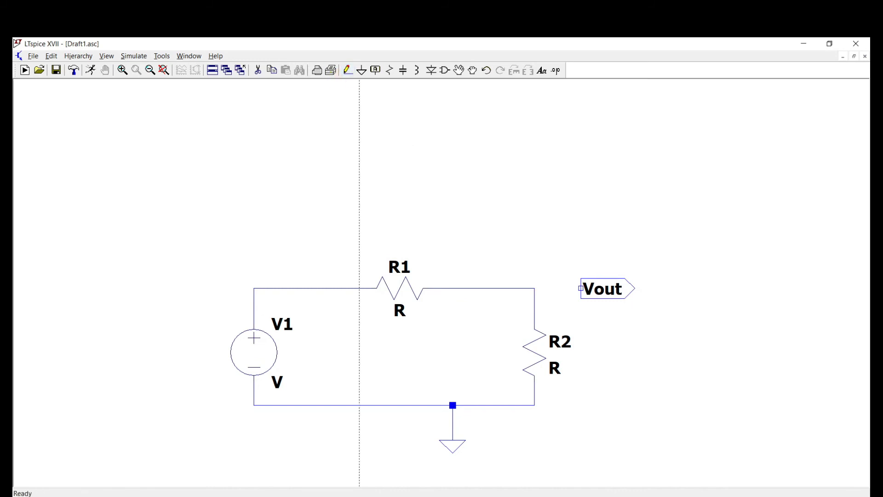
left_click(534, 288)
left_click(581, 288)
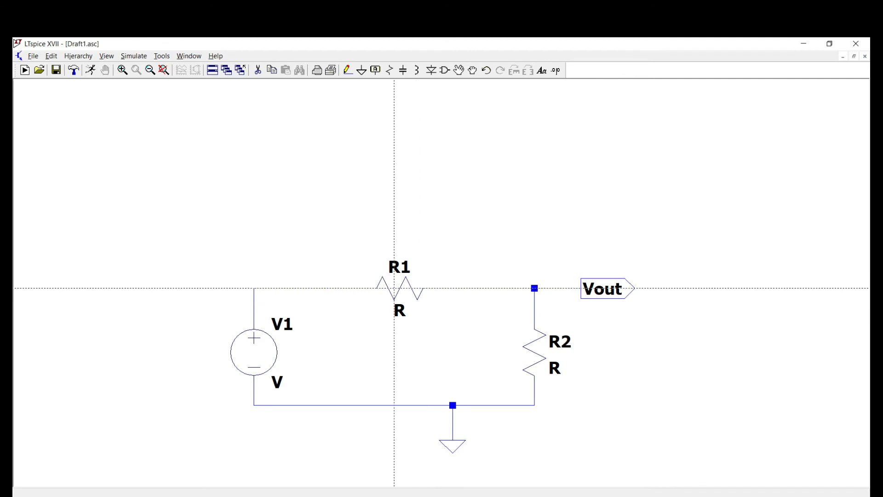
key("Escape")
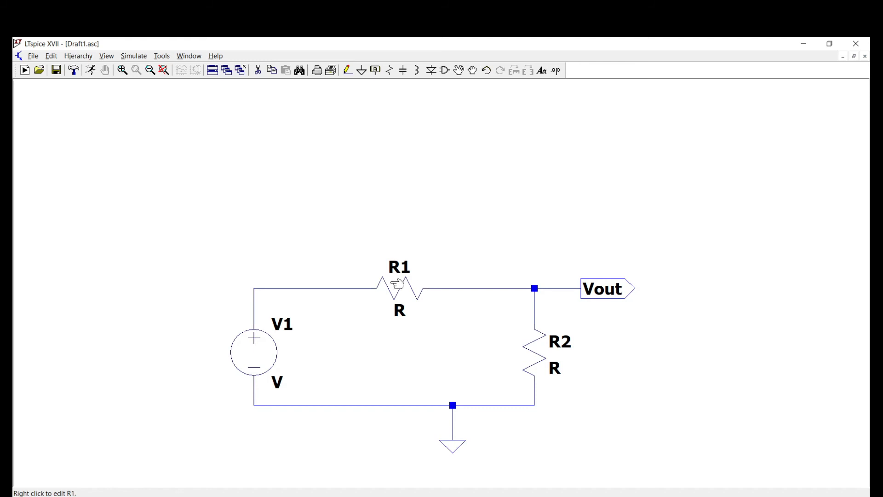
- Set the resistance of R1 to 10k and of R2 to 5.8k
right_click(396, 289)
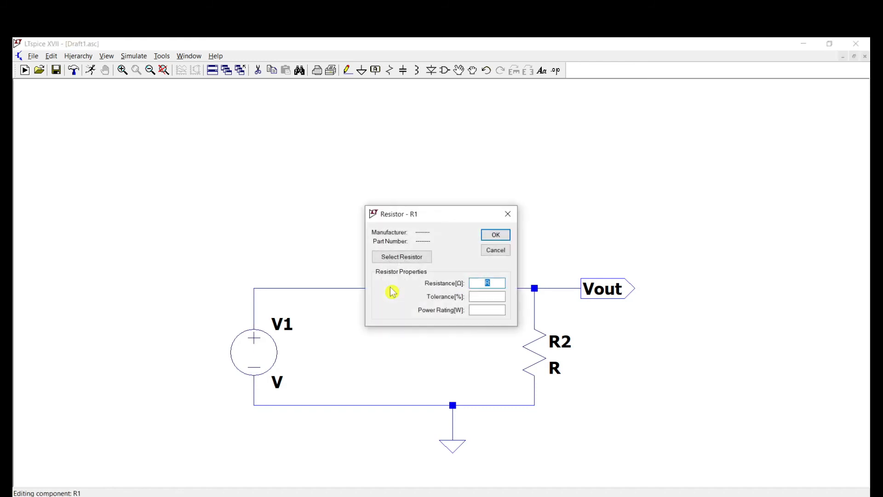
left_click(484, 283)
type("10k")
left_click(496, 235)
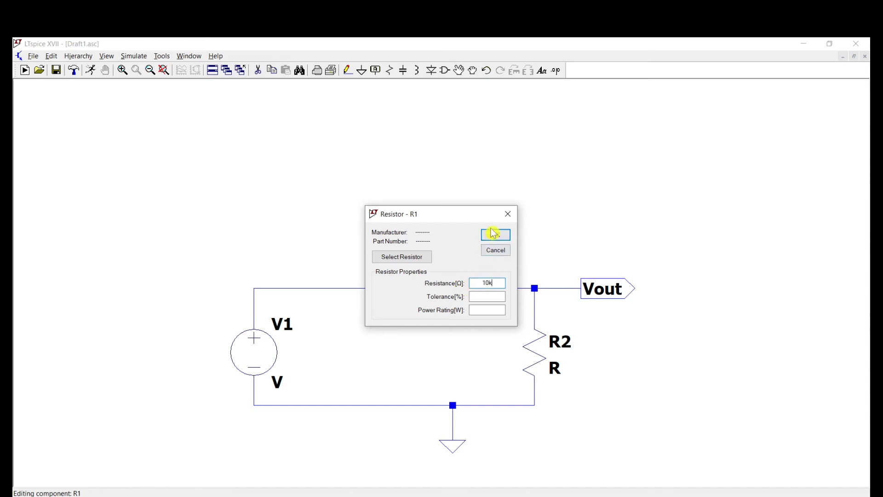
right_click(538, 361)
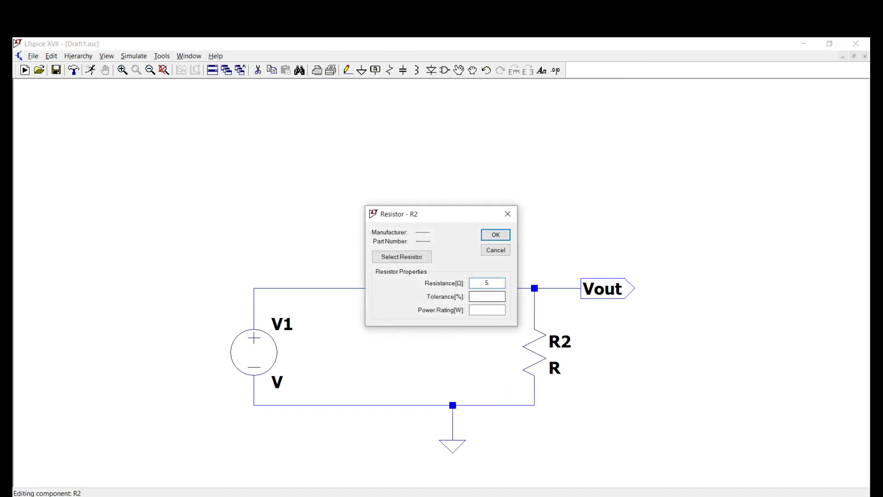
left_click(489, 234)
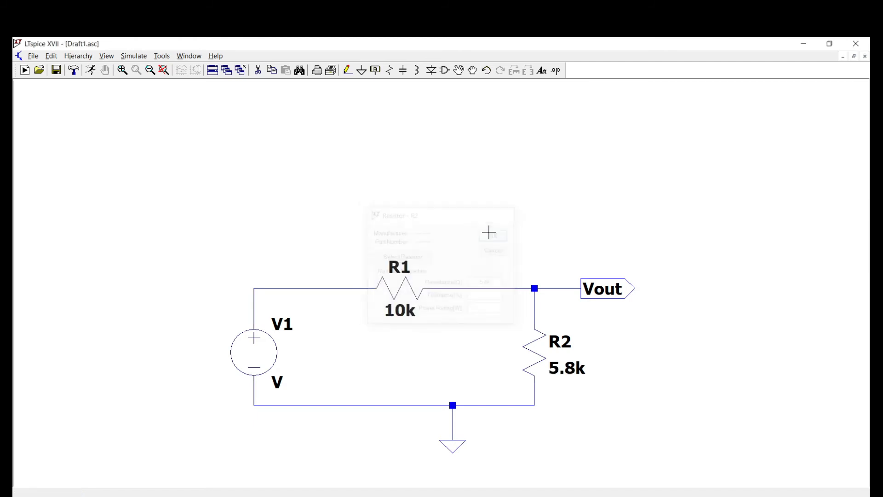
- Set the DC value of voltage source V1 to 10v
right_click(271, 360)
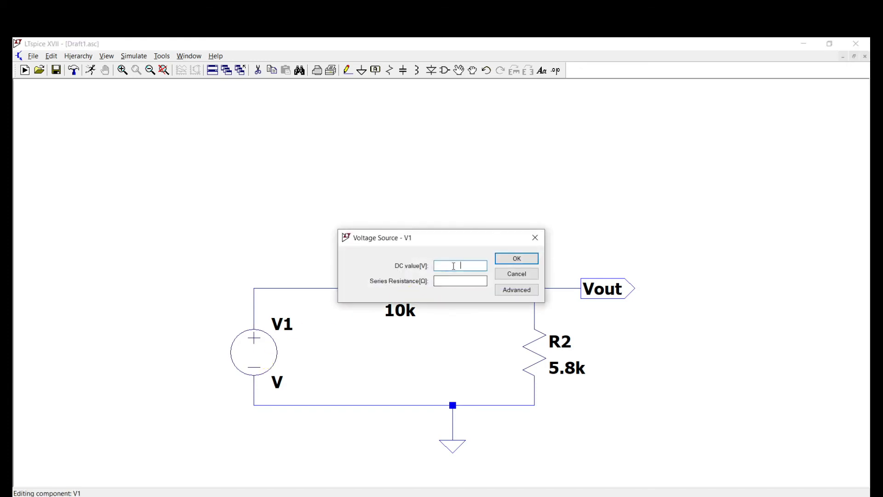
type("10v")
left_click(517, 258)
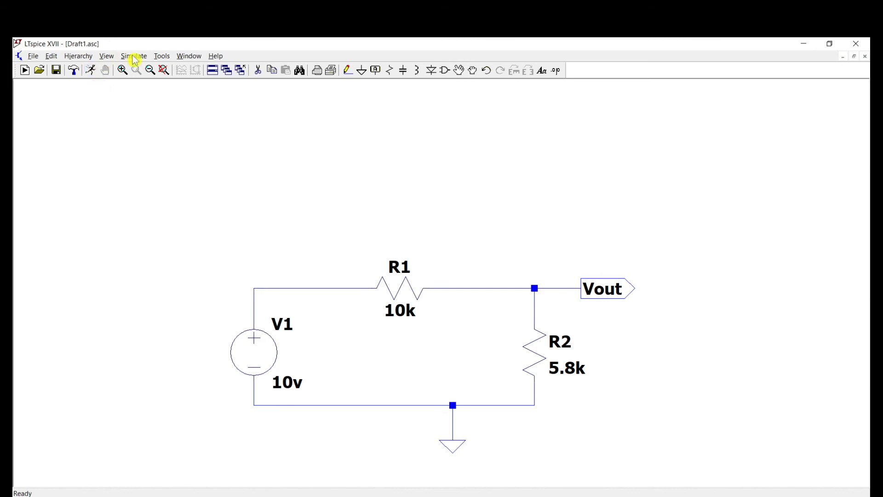
- Run a transient simulation of the voltage divider with a stop time of 10ms
left_click(92, 73)
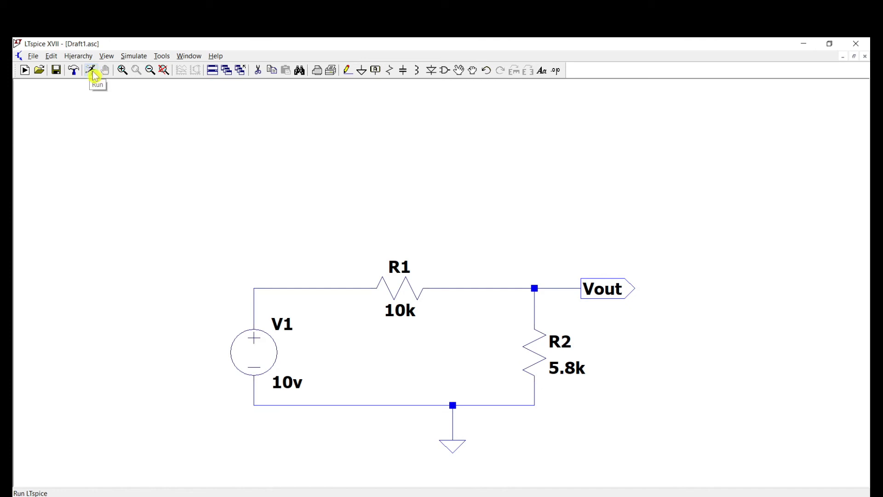
left_click(93, 73)
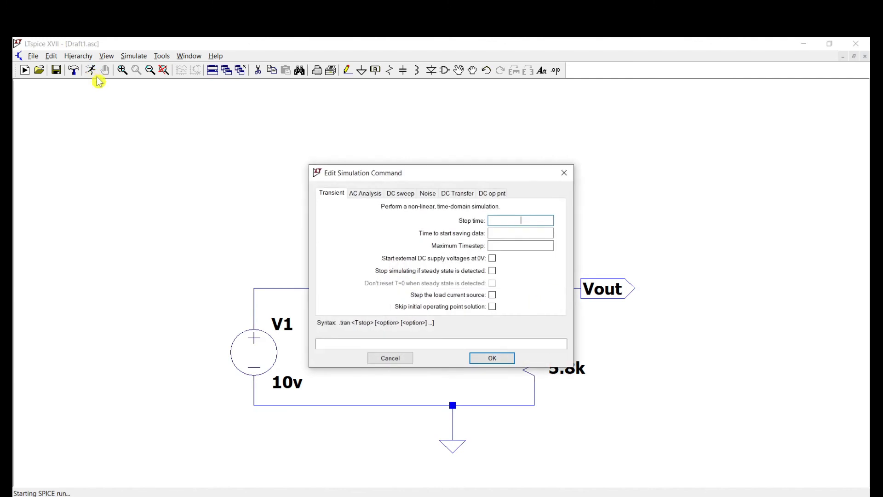
mouse_move(422, 174)
left_mouse_down()
mouse_move(379, 156)
mouse_move(434, 166)
mouse_move(427, 167)
left_mouse_up()
left_click(335, 188)
left_click(538, 213)
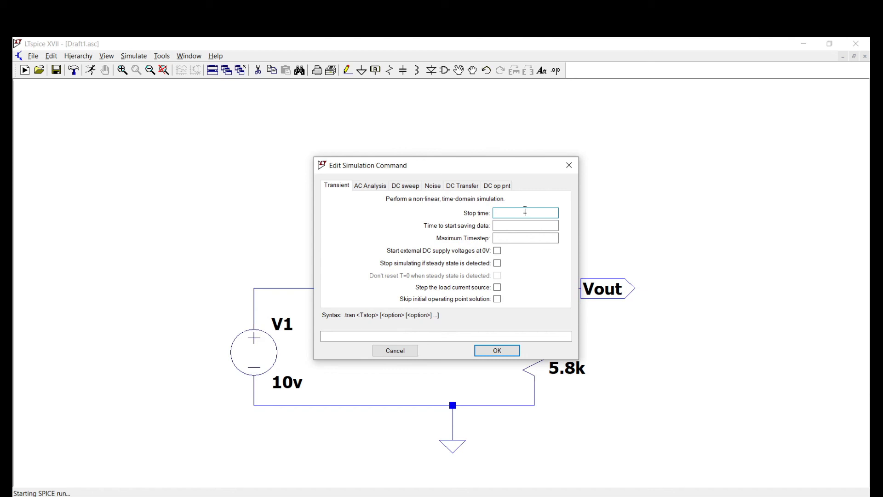
type("10ms")
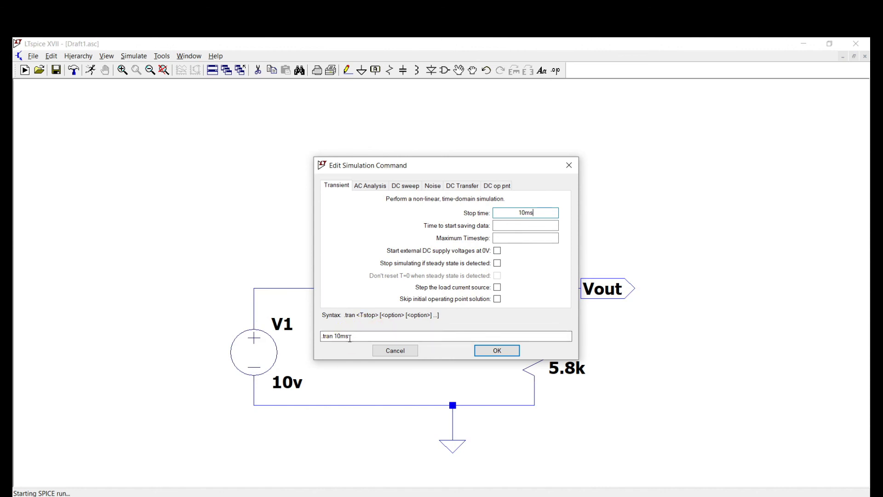
left_click(486, 355)
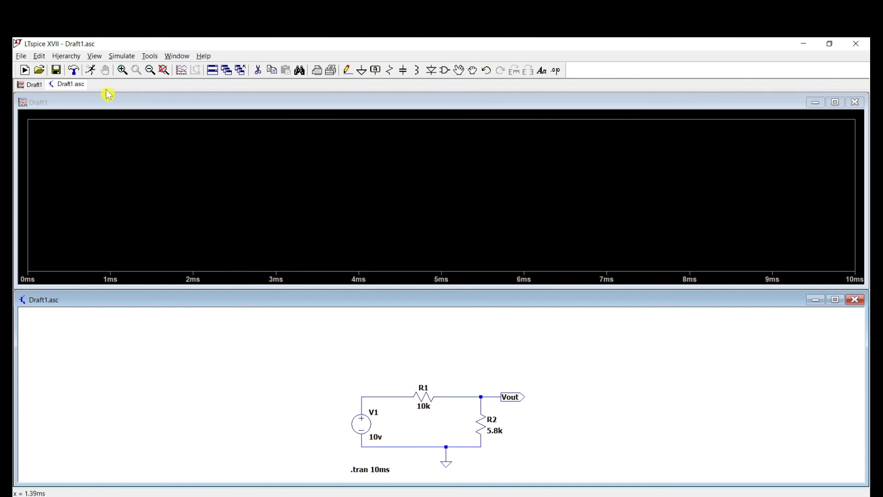
left_click(92, 69)
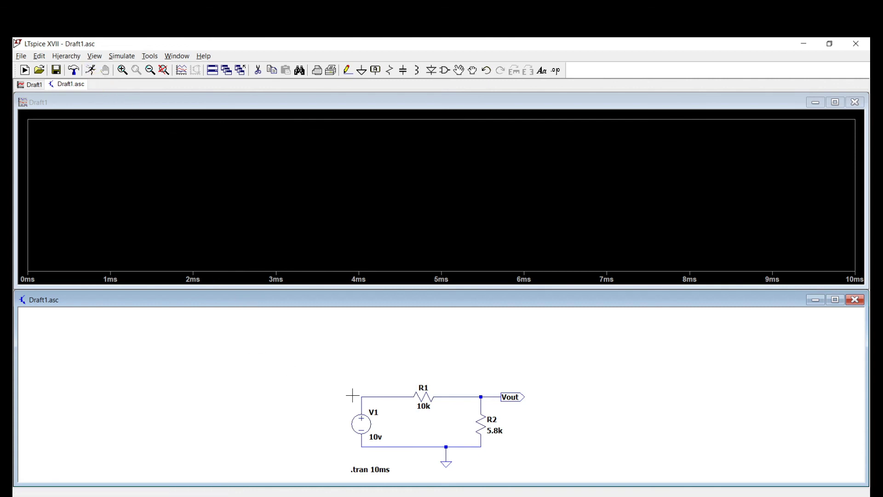
- Plot the voltages of the wire between V1 and R1 and of Vout together, and each alone, ending with only Vout
left_click(382, 395)
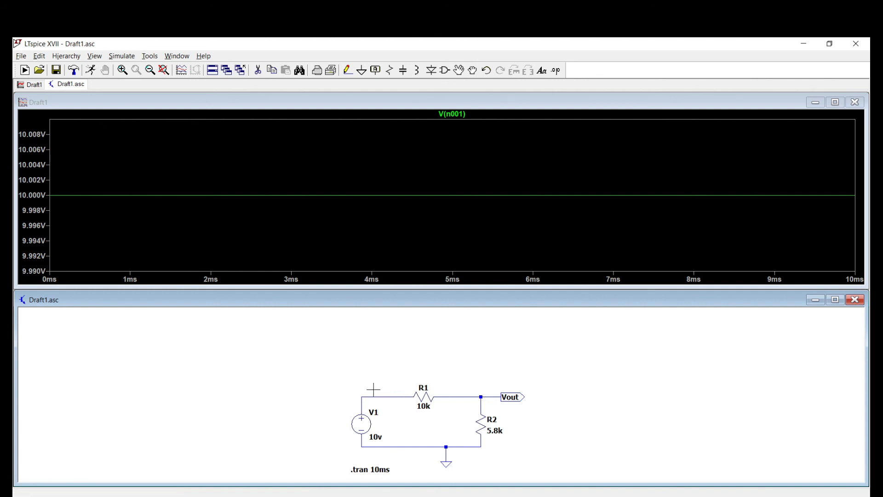
left_click(512, 395)
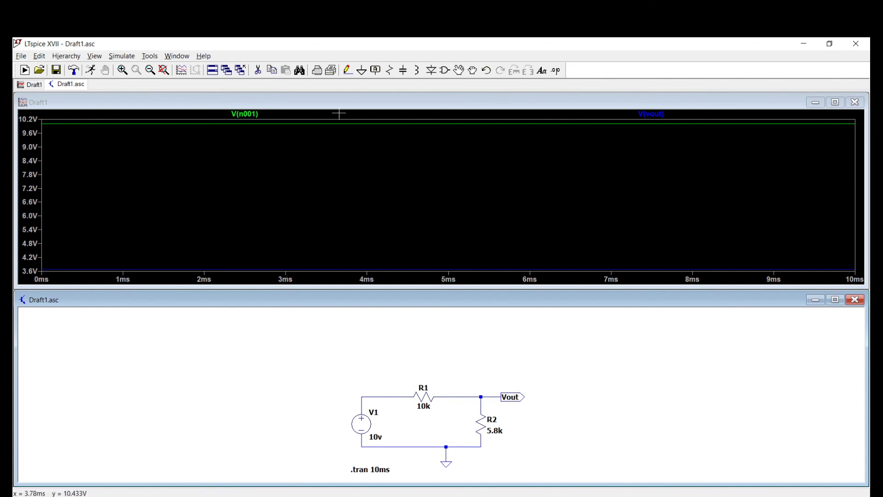
left_click(514, 394)
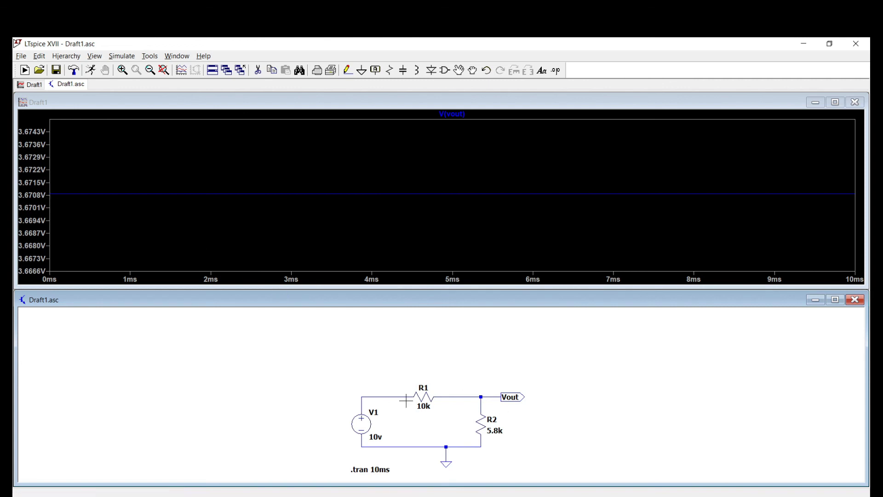
left_click(383, 394)
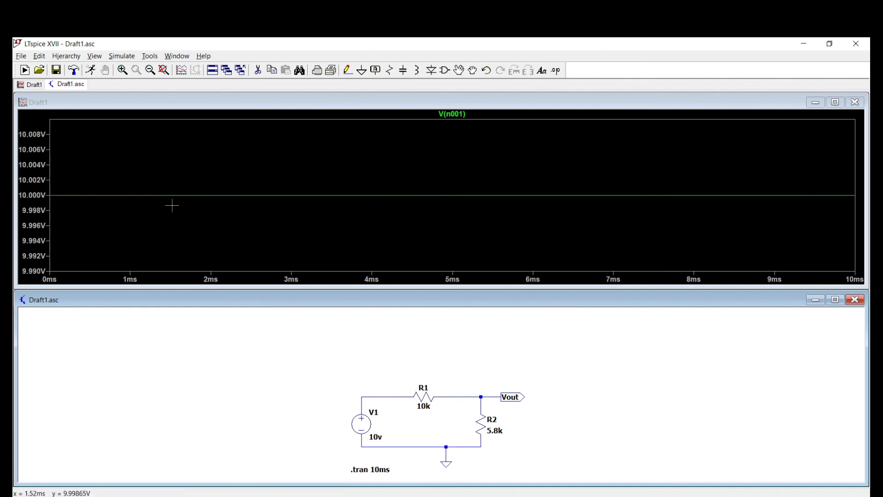
left_click(513, 395)
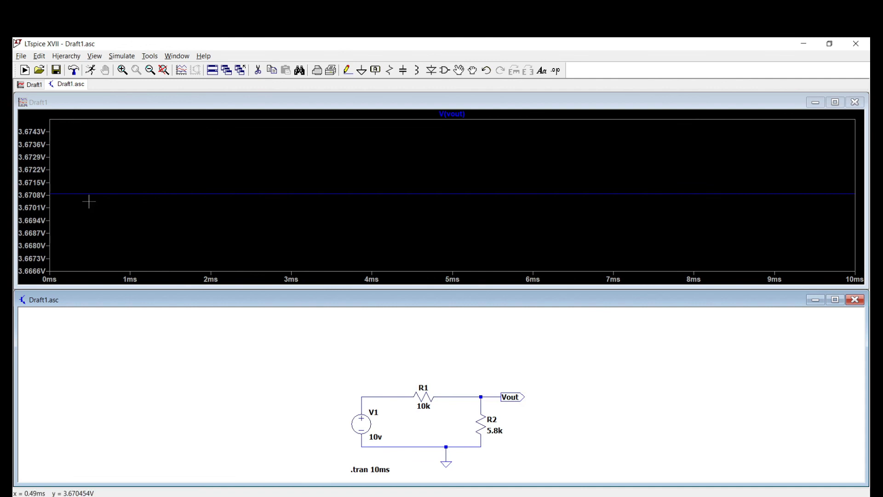